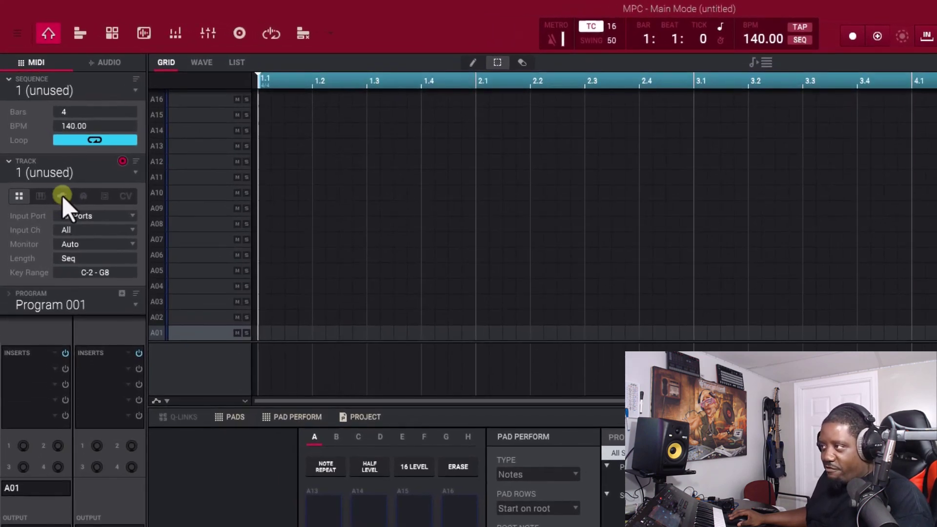
# - Make track 1 a plugin track holding Plugin 001 and switch the workspace to Simple
pyautogui.click(63, 195)
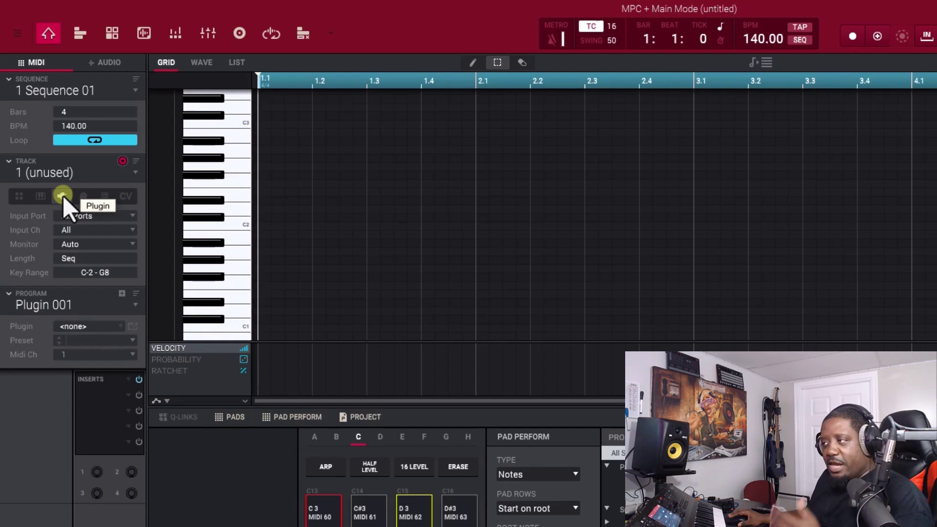
pyautogui.click(61, 216)
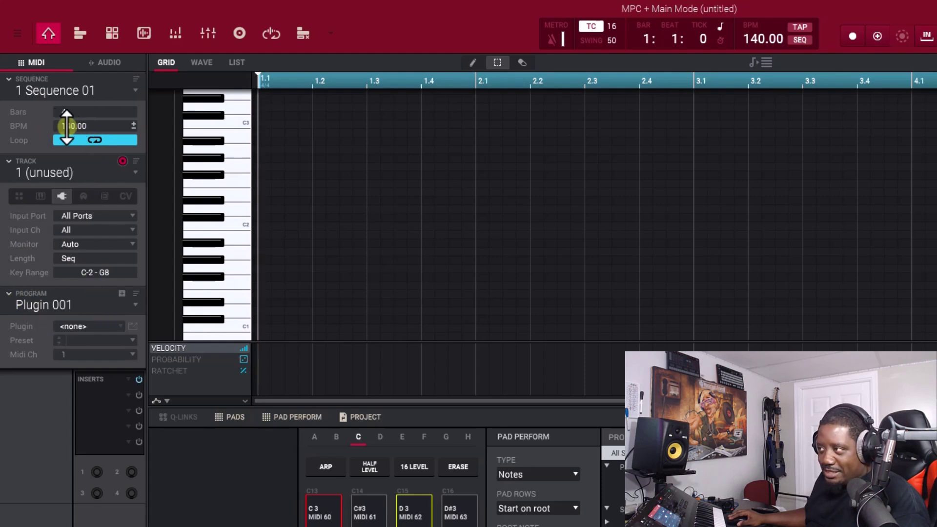
pyautogui.click(18, 37)
pyautogui.click(23, 83)
pyautogui.moveTo(35, 97)
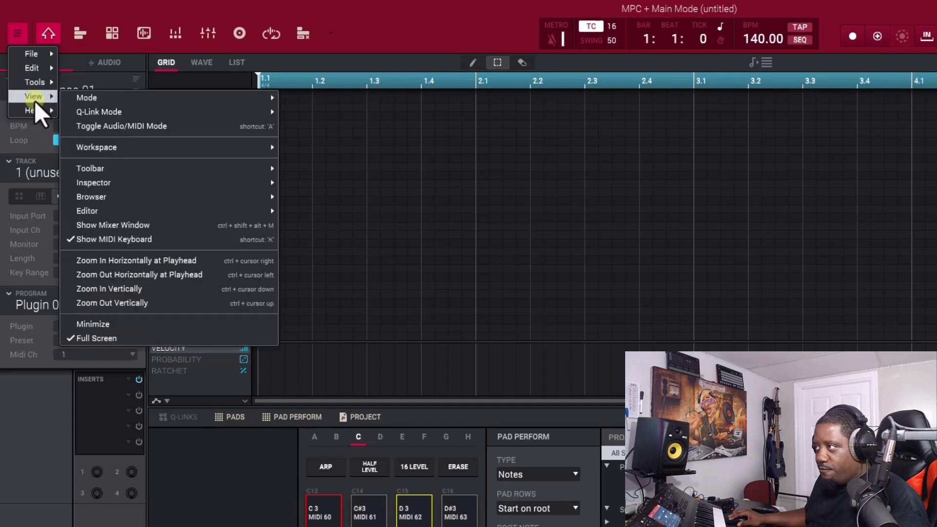
pyautogui.moveTo(129, 150)
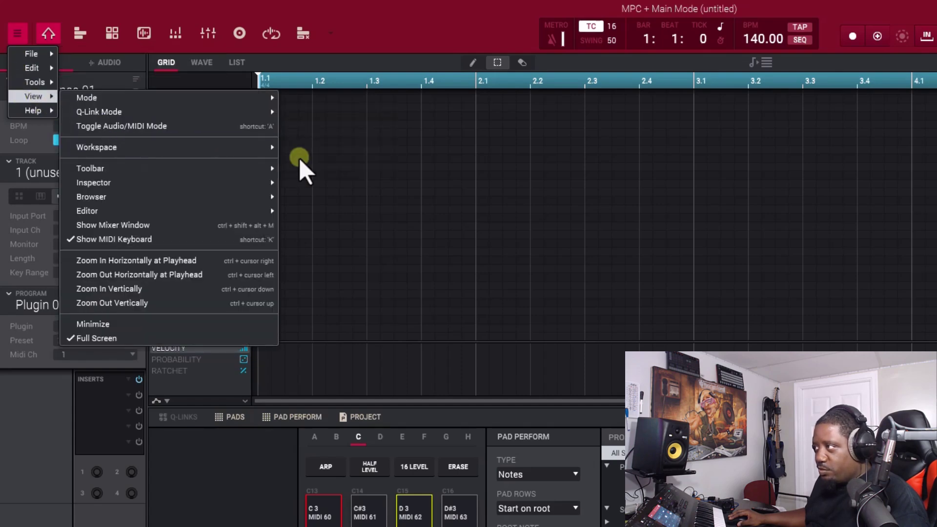
pyautogui.click(309, 149)
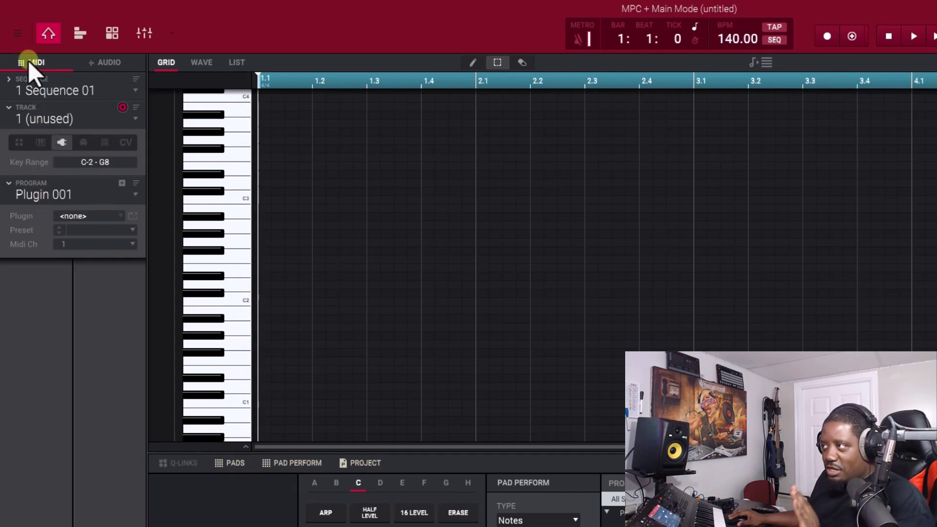
# - Switch the workspace layout back to Advanced
pyautogui.click(18, 35)
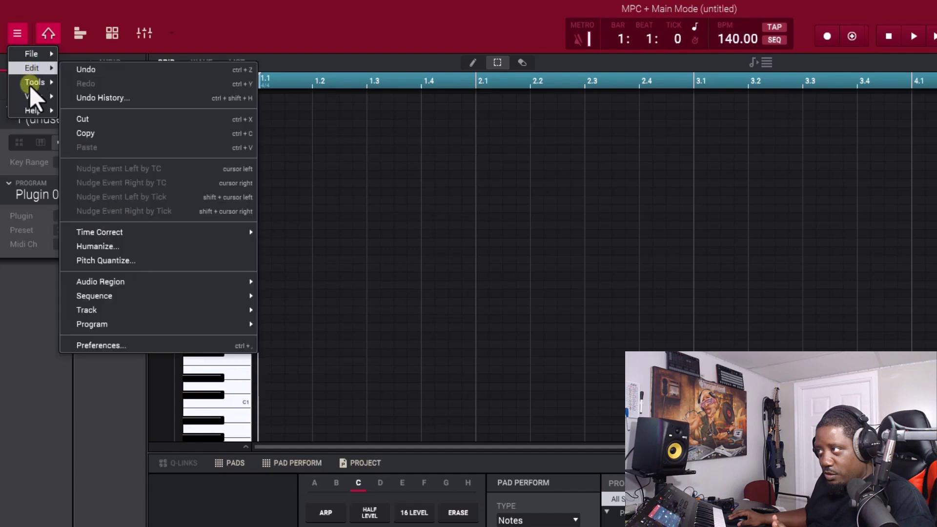
pyautogui.click(30, 95)
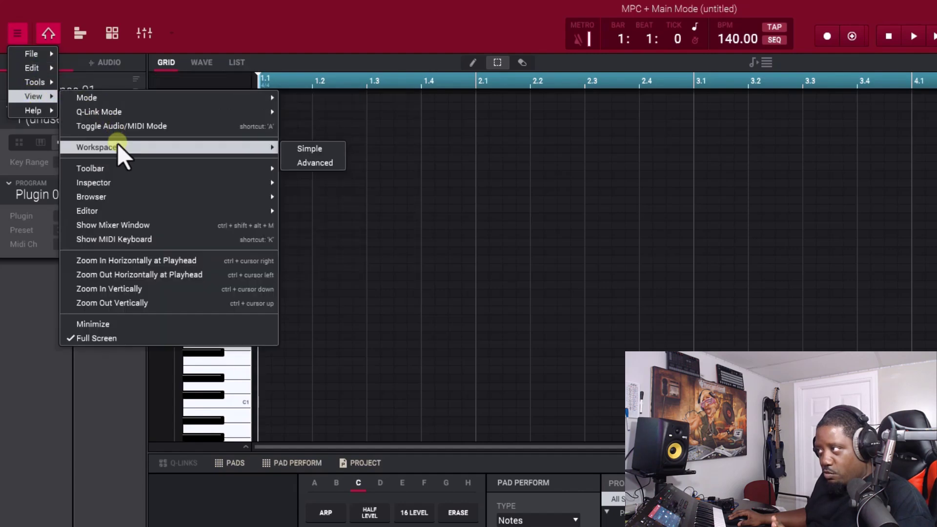
pyautogui.moveTo(264, 147)
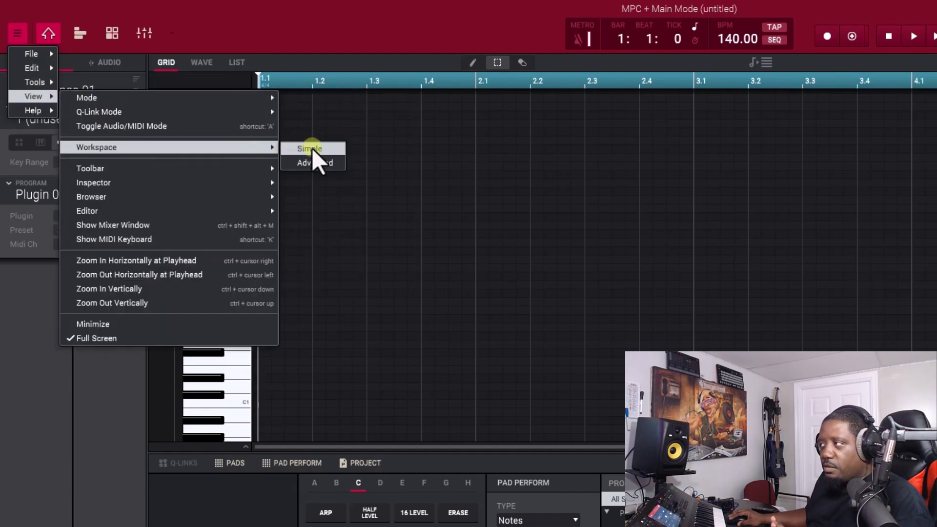
pyautogui.click(315, 162)
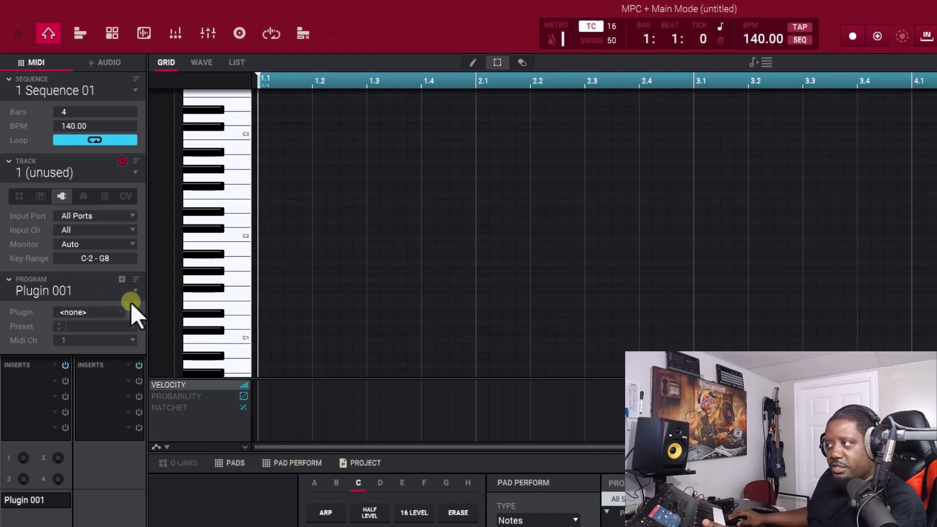
# - Check track 1's program list, then bring up the plugin browser for Plugin 001
pyautogui.click(135, 291)
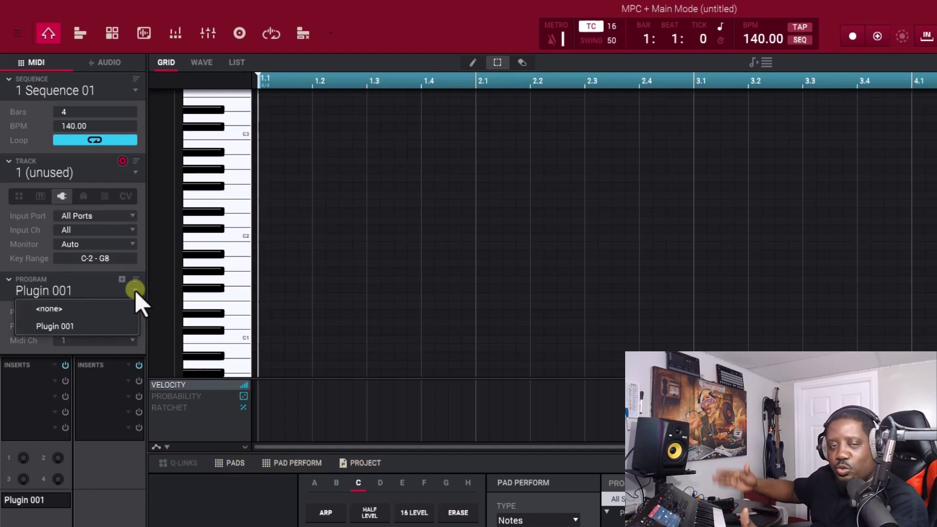
pyautogui.click(39, 286)
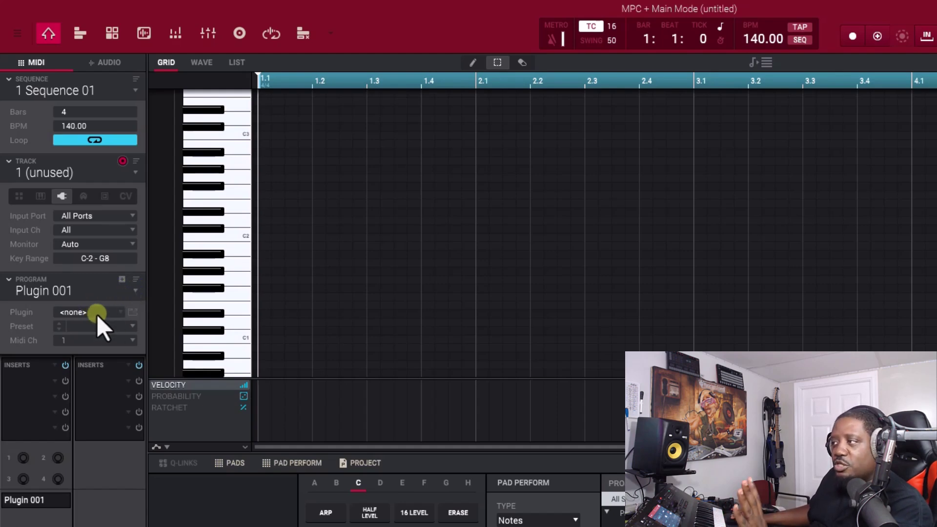
pyautogui.click(118, 312)
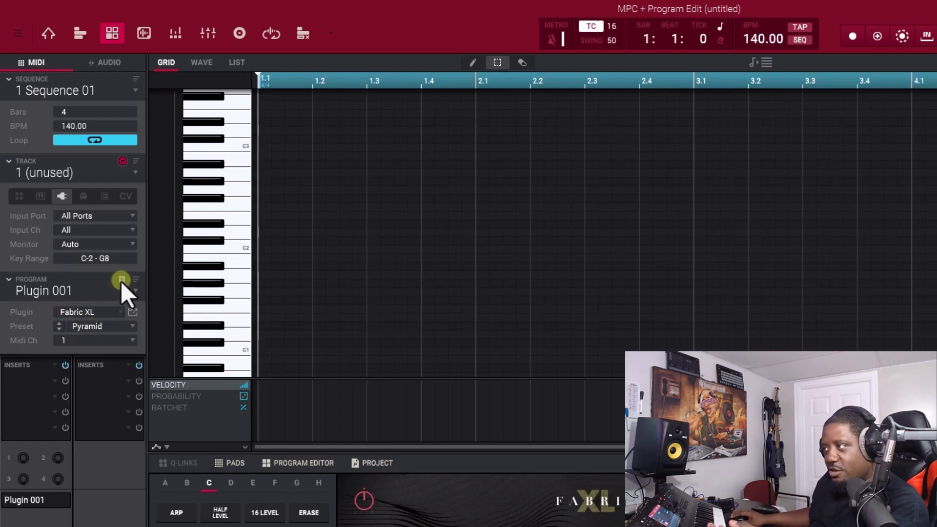
pyautogui.click(136, 174)
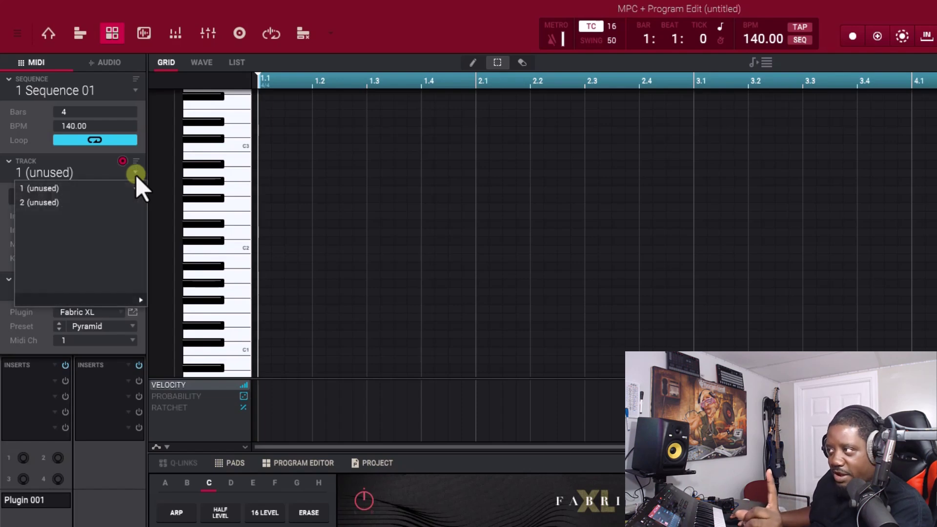
pyautogui.click(80, 202)
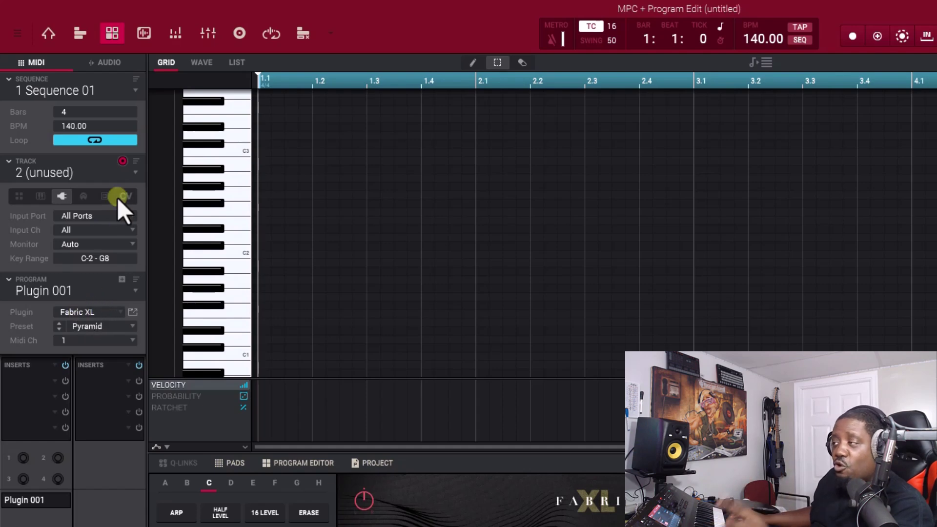
pyautogui.click(133, 172)
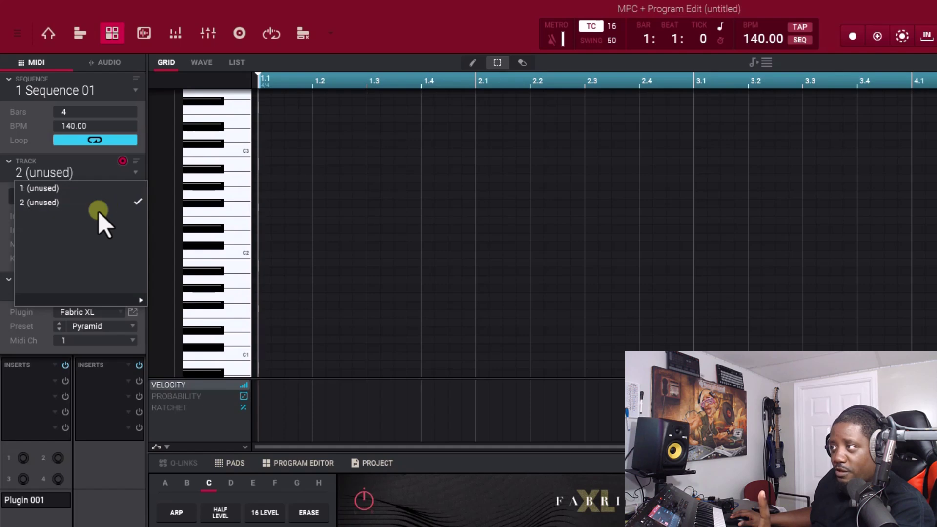
pyautogui.moveTo(114, 297)
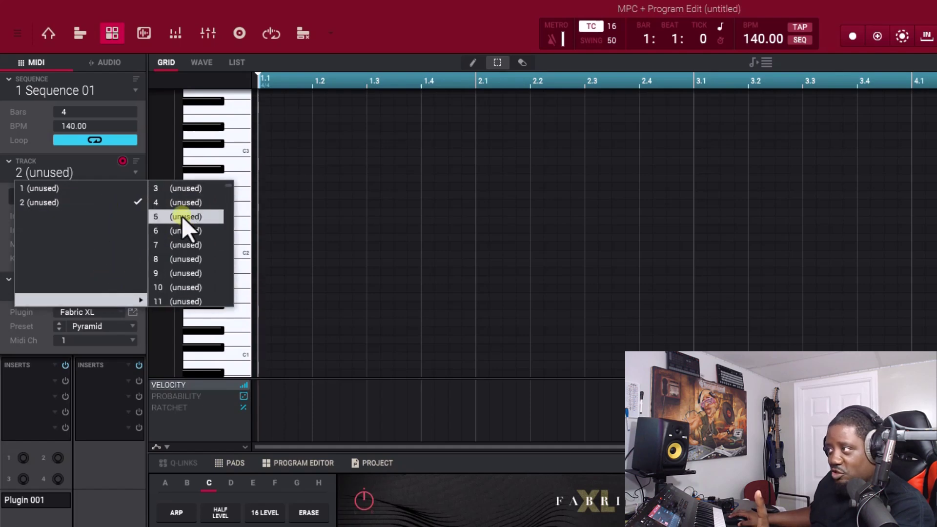
pyautogui.click(167, 189)
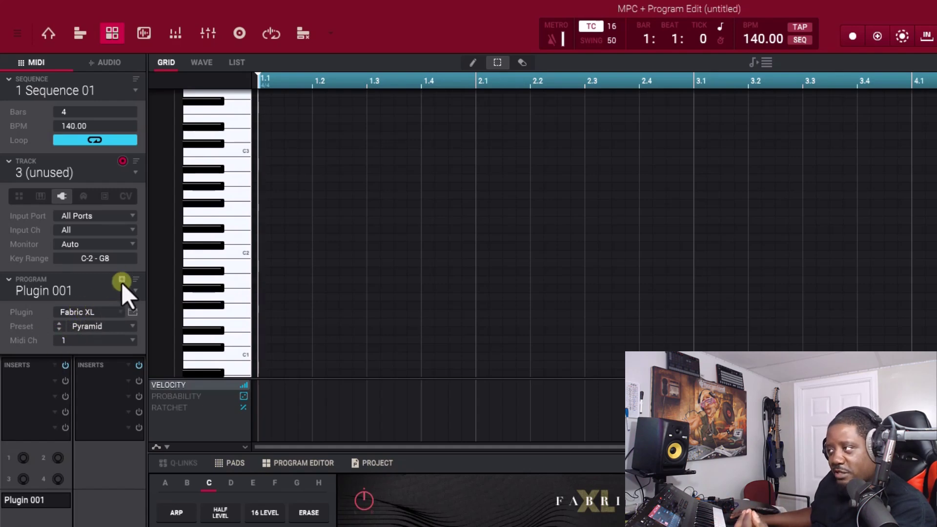
pyautogui.click(136, 170)
pyautogui.click(115, 189)
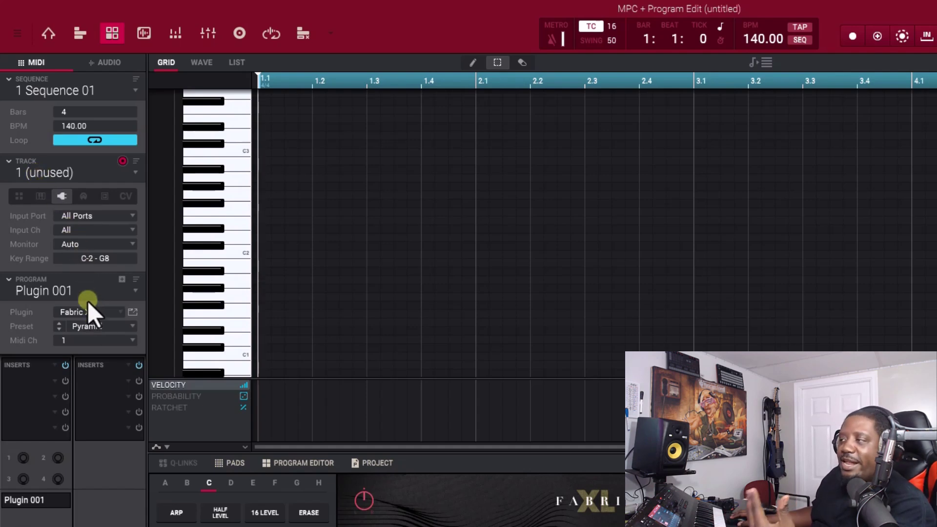
# - Create Plugin 002 on track 1, load Hybrid from AIR Music Technology, and show its editor
pyautogui.click(122, 279)
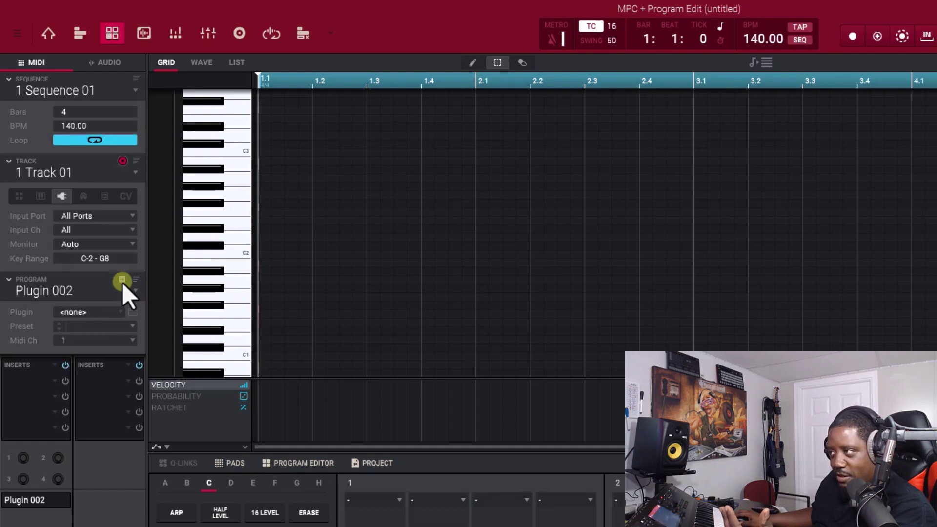
pyautogui.click(122, 311)
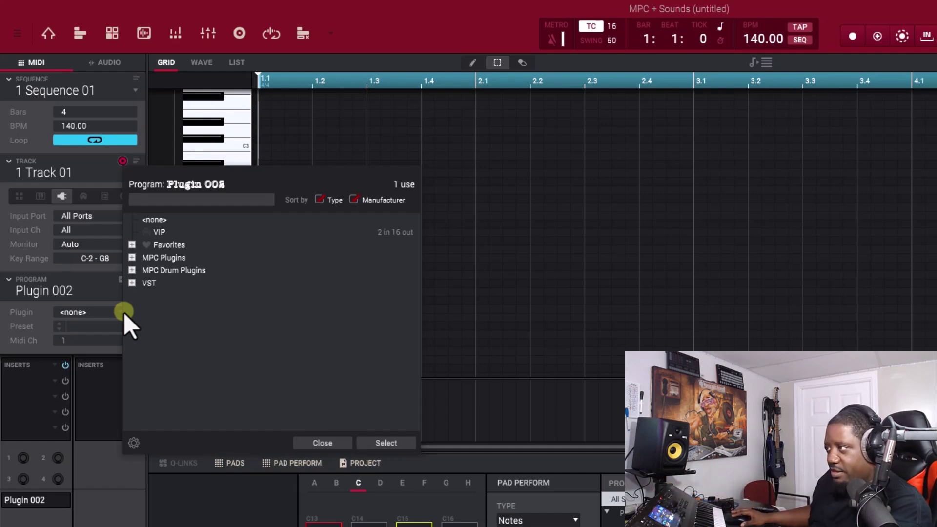
pyautogui.click(132, 258)
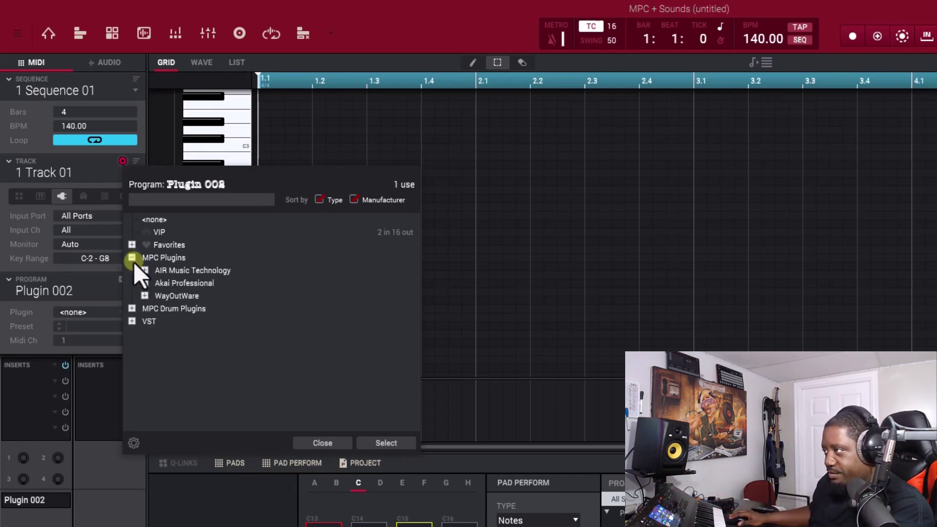
pyautogui.click(146, 271)
pyautogui.scroll(-1, 198, 357)
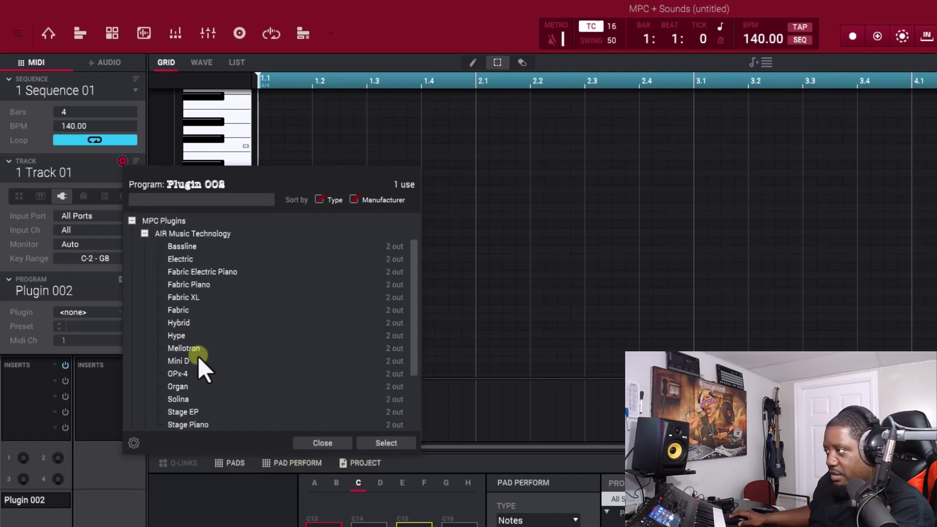
pyautogui.scroll(-2, 189, 398)
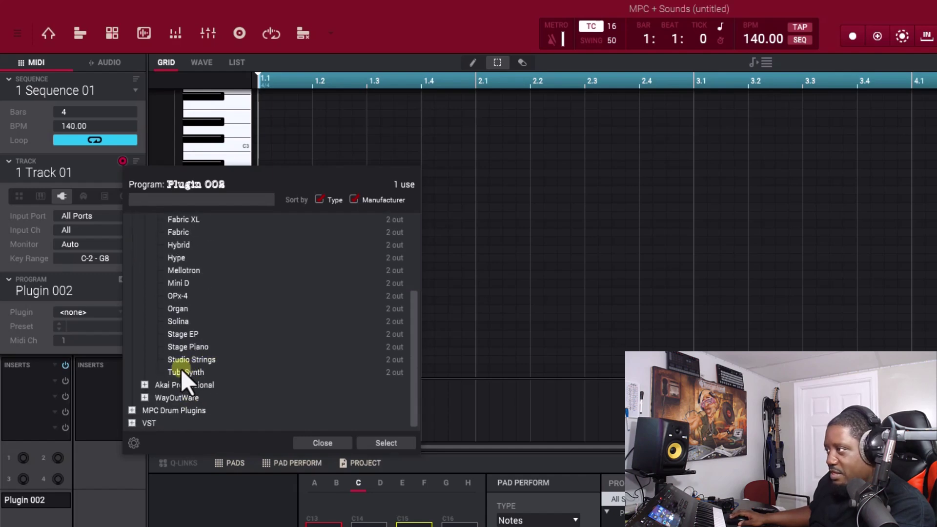
pyautogui.scroll(1, 184, 359)
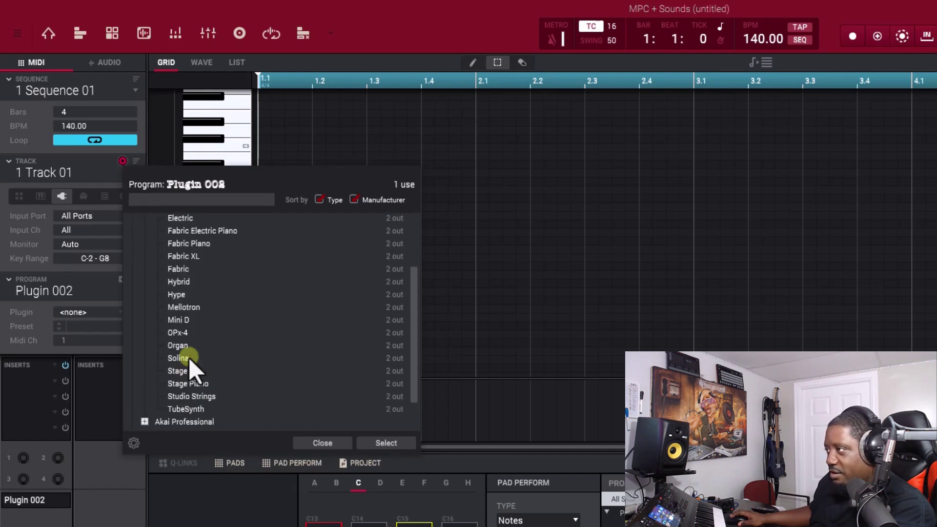
pyautogui.doubleClick(179, 282)
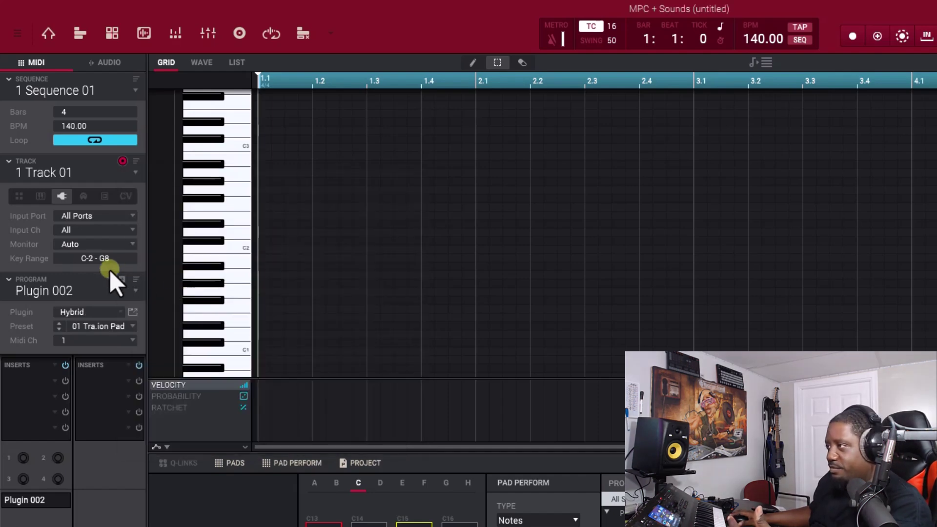
pyautogui.click(133, 312)
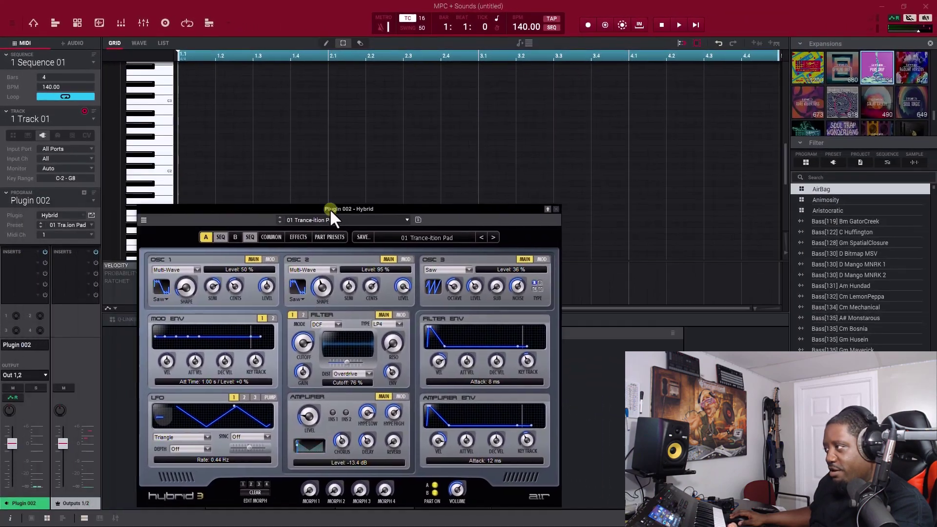
pyautogui.moveTo(330, 209); pyautogui.dragTo(388, 205)
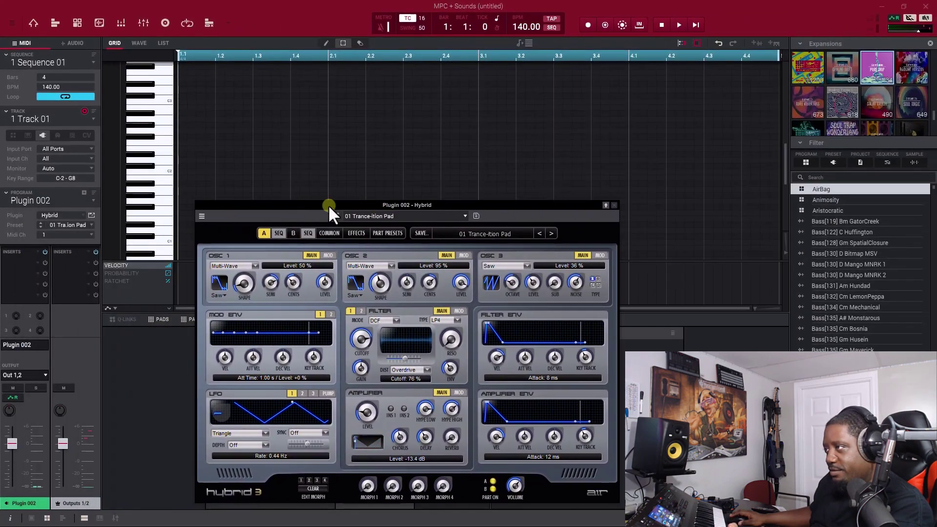
# - Rename Plugin 002 to 'hybrid' and Plugin 001 to 'fab'
pyautogui.doubleClick(24, 200)
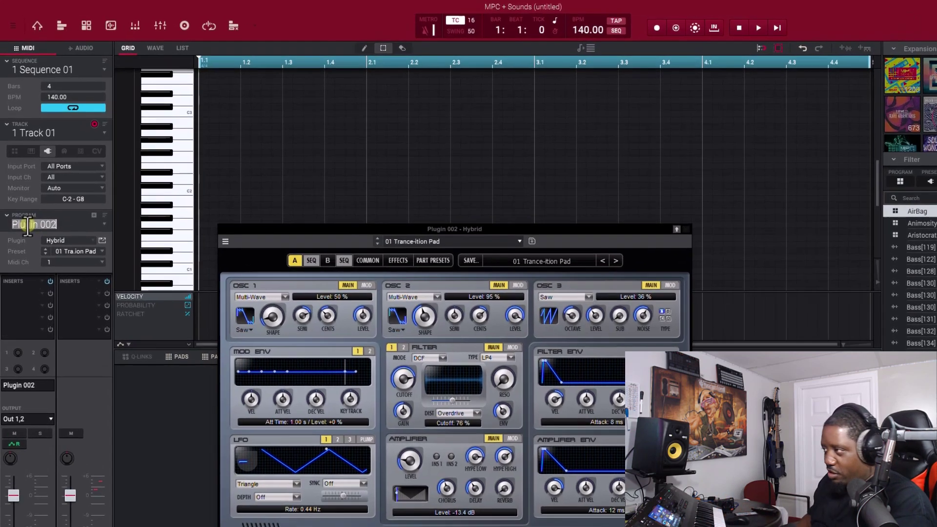
pyautogui.write('hybri')
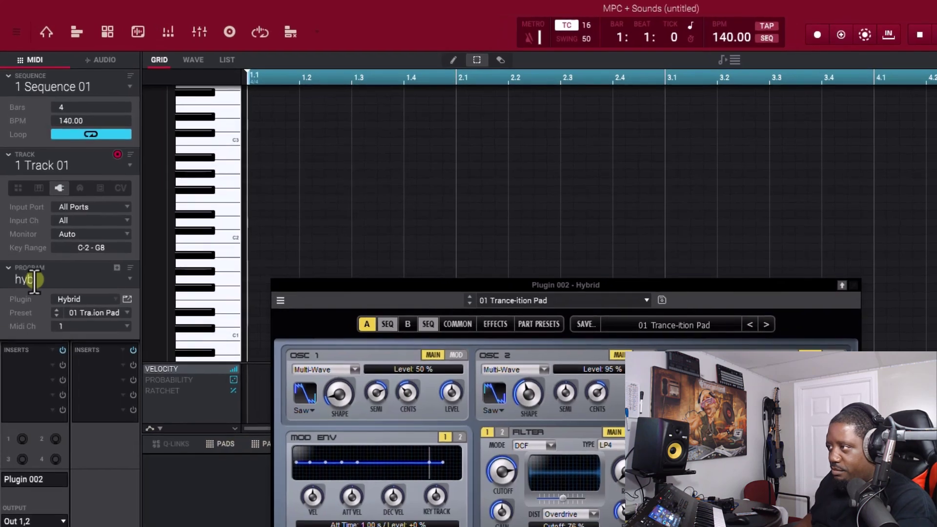
pyautogui.write('d')
pyautogui.press('Return')
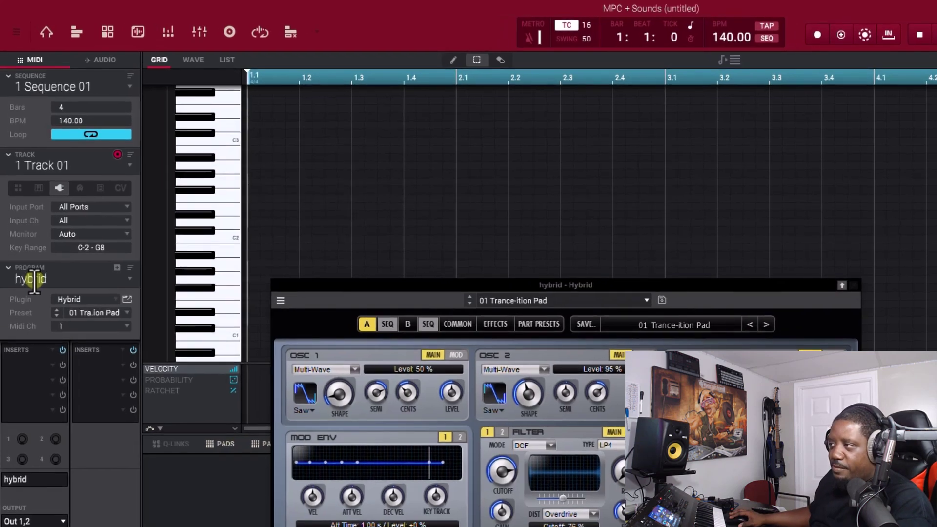
pyautogui.click(129, 279)
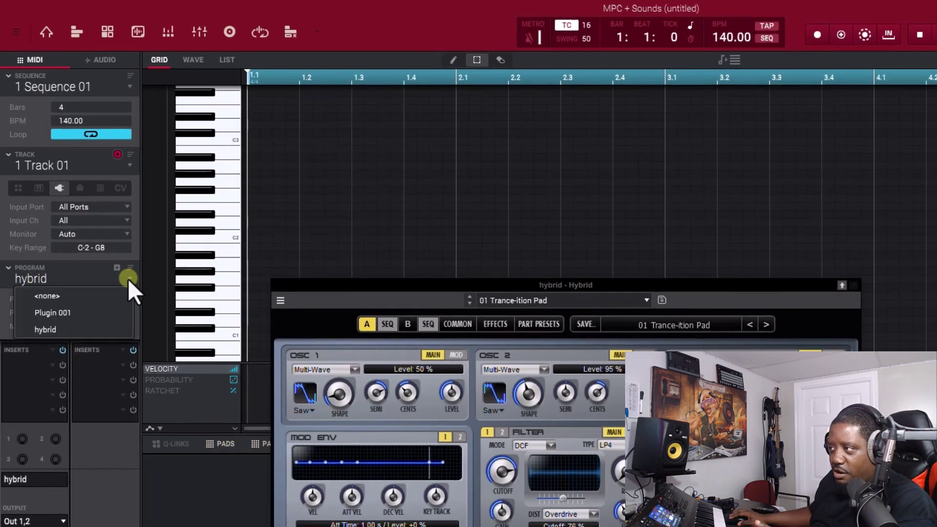
pyautogui.click(72, 314)
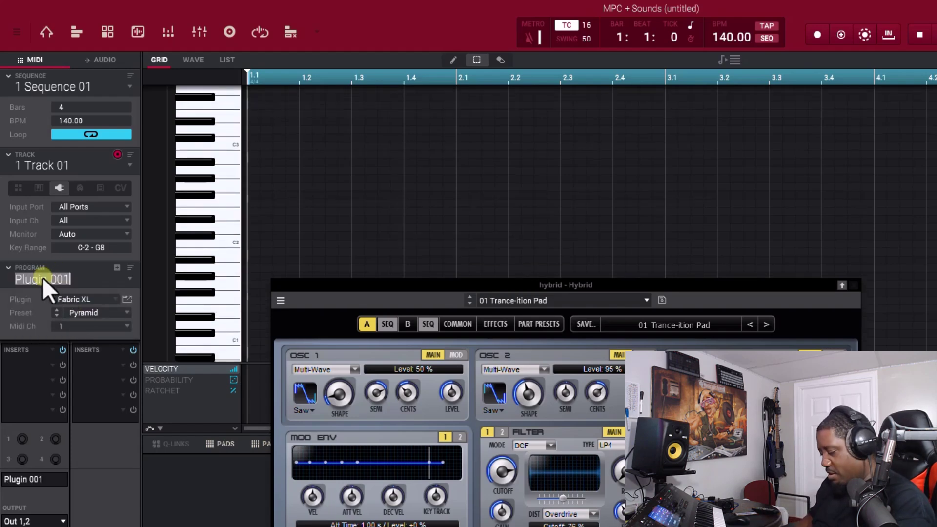
pyautogui.press('Return')
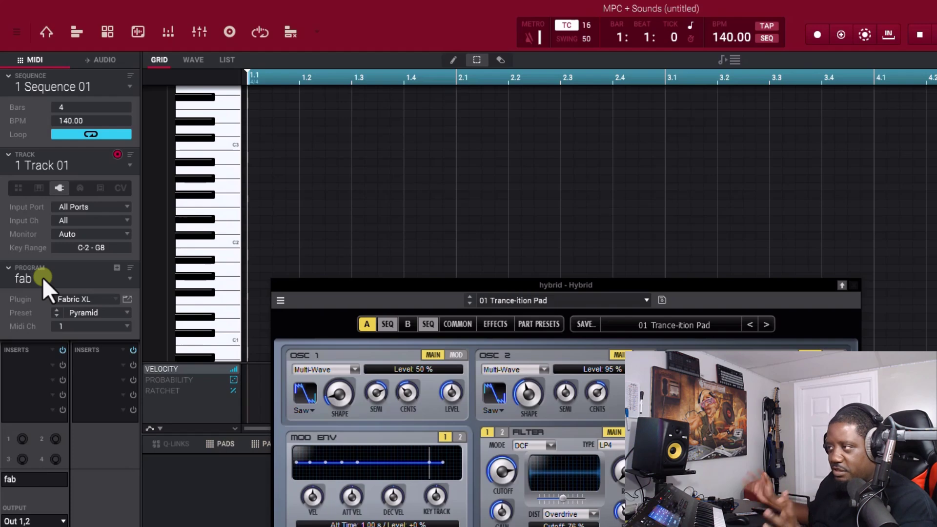
# - Switch track 1's program between hybrid and fab, ending on hybrid
pyautogui.click(127, 277)
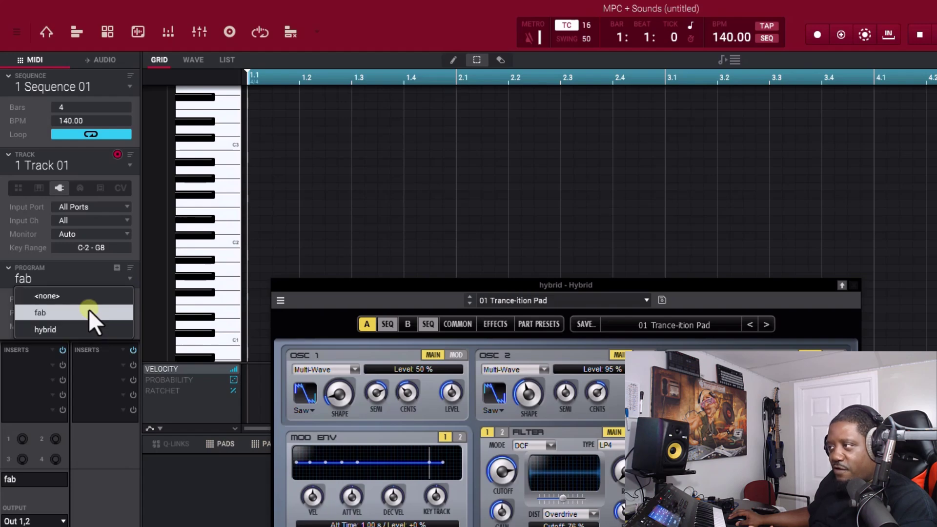
pyautogui.click(89, 328)
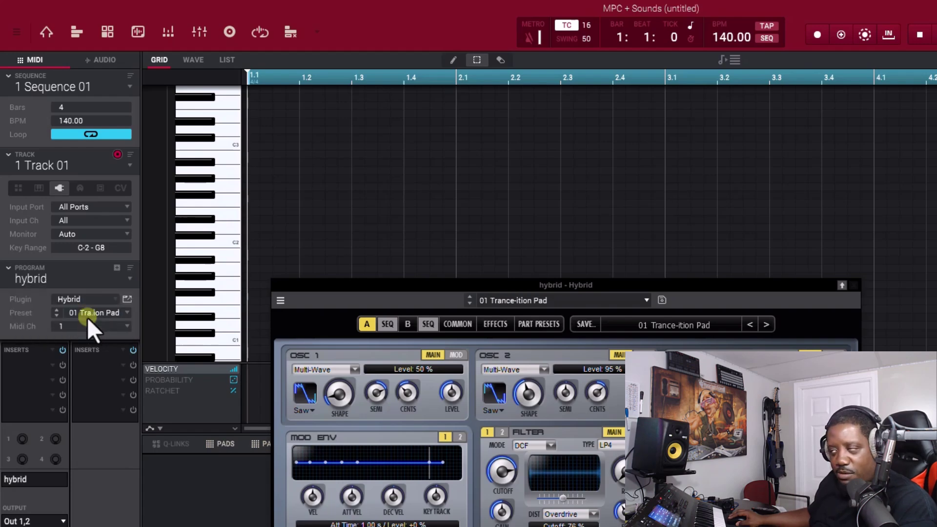
pyautogui.click(129, 280)
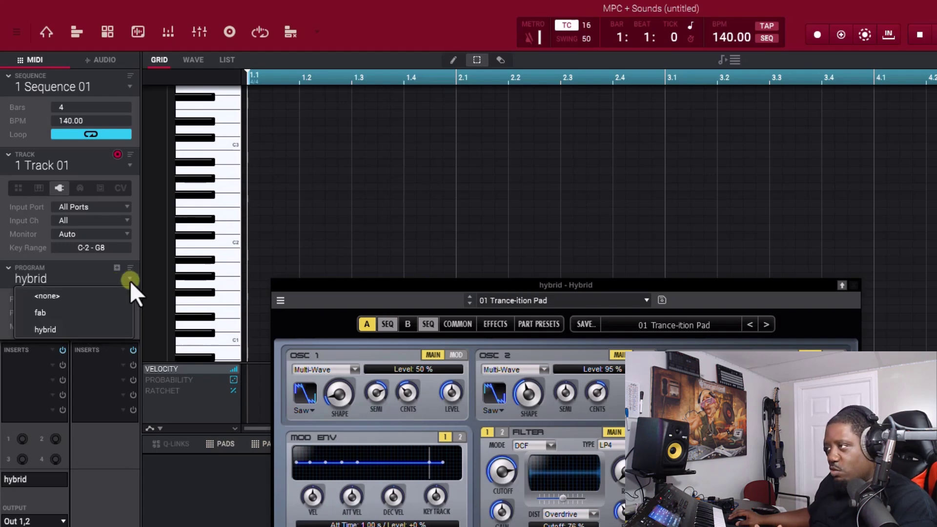
pyautogui.click(79, 312)
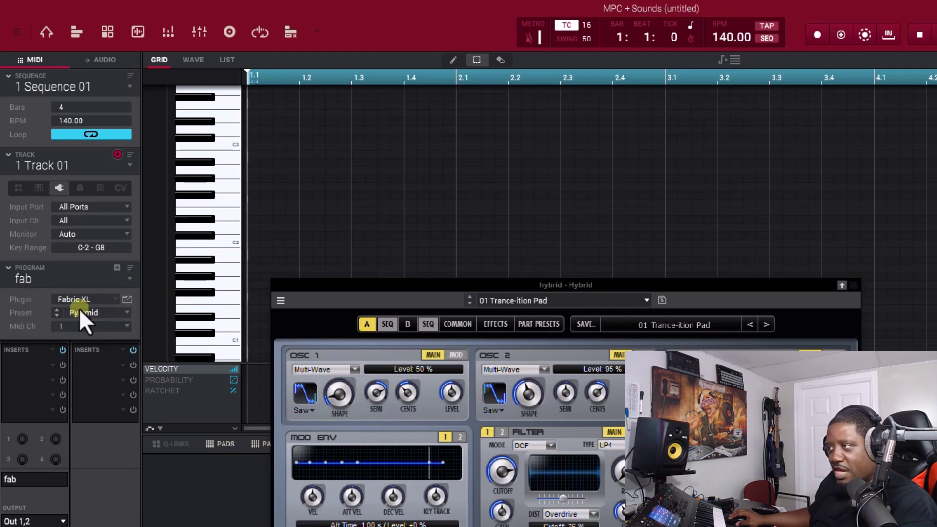
pyautogui.click(129, 279)
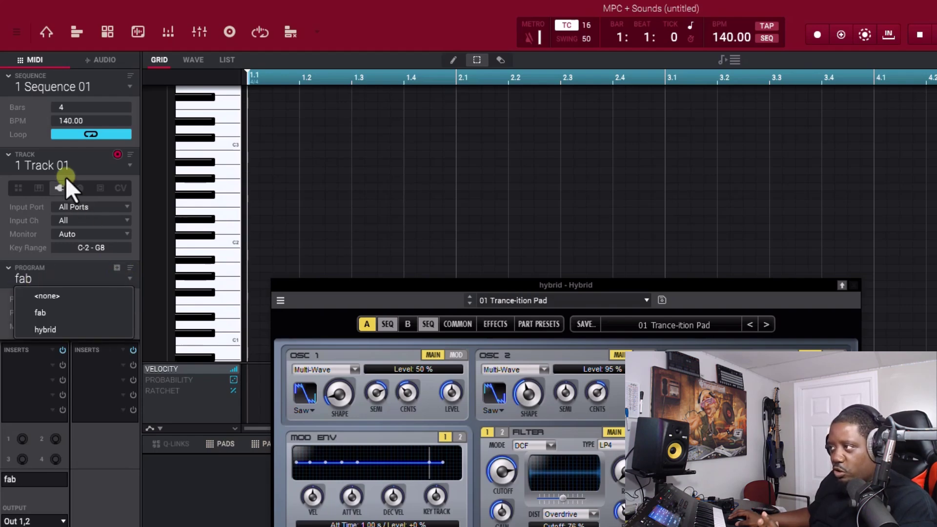
pyautogui.click(65, 328)
# - Select track 3 and assign it the fab program
pyautogui.click(128, 170)
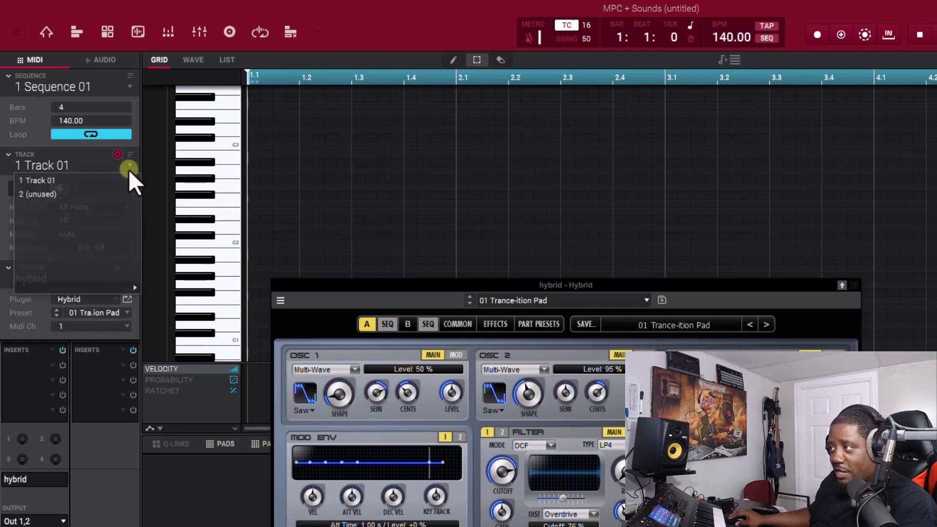
pyautogui.click(108, 197)
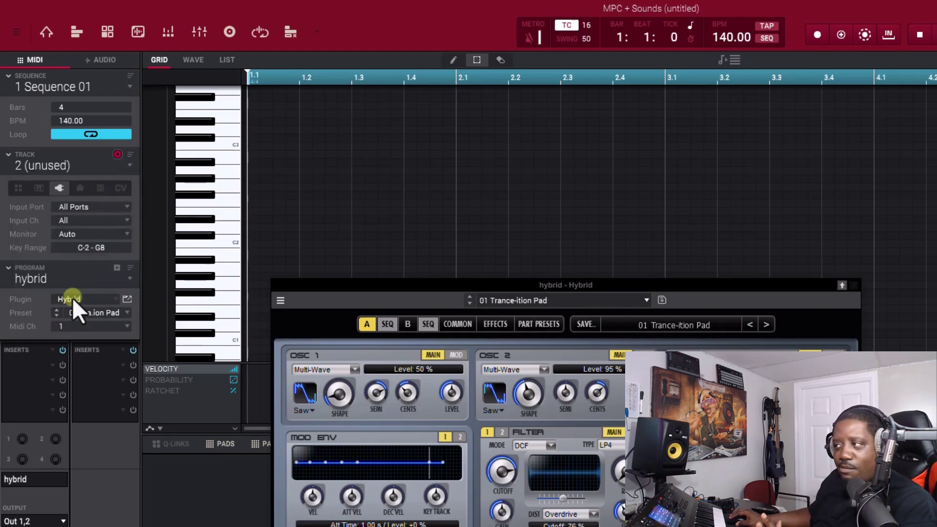
pyautogui.click(130, 165)
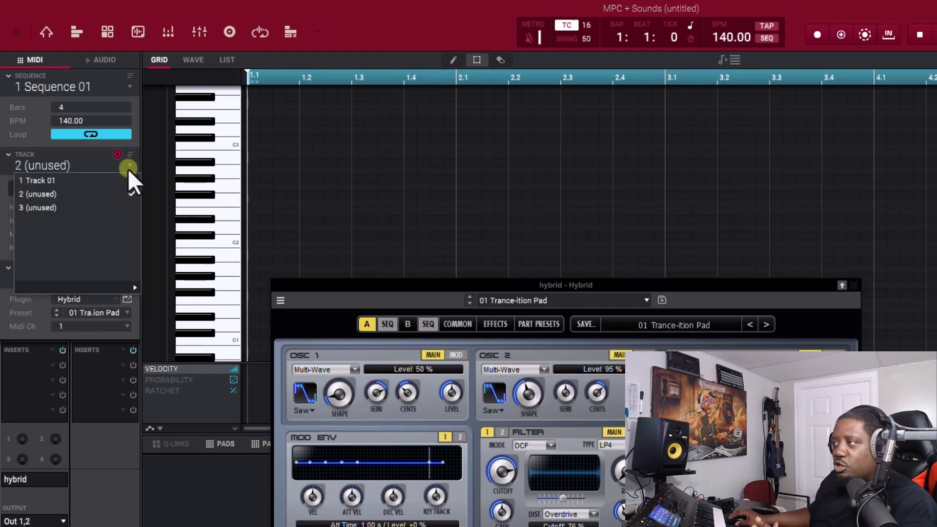
pyautogui.click(104, 209)
pyautogui.click(54, 319)
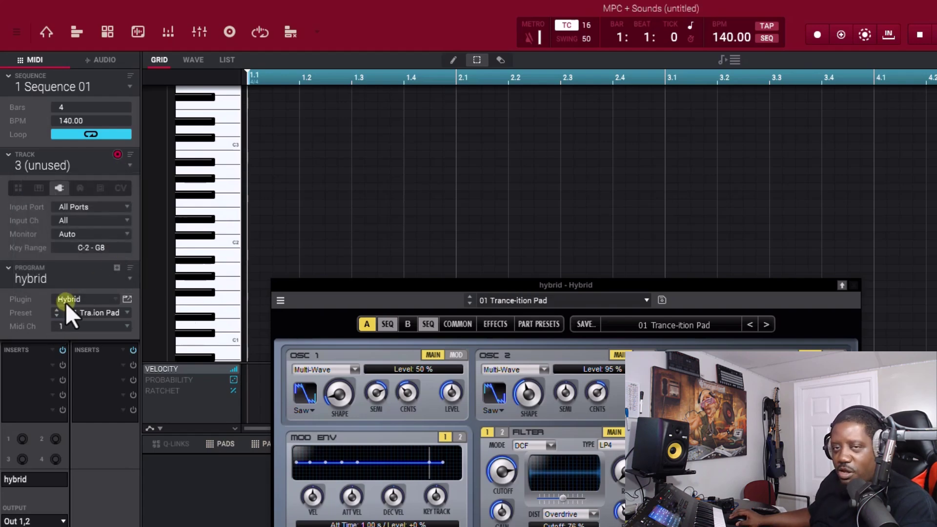
pyautogui.click(128, 280)
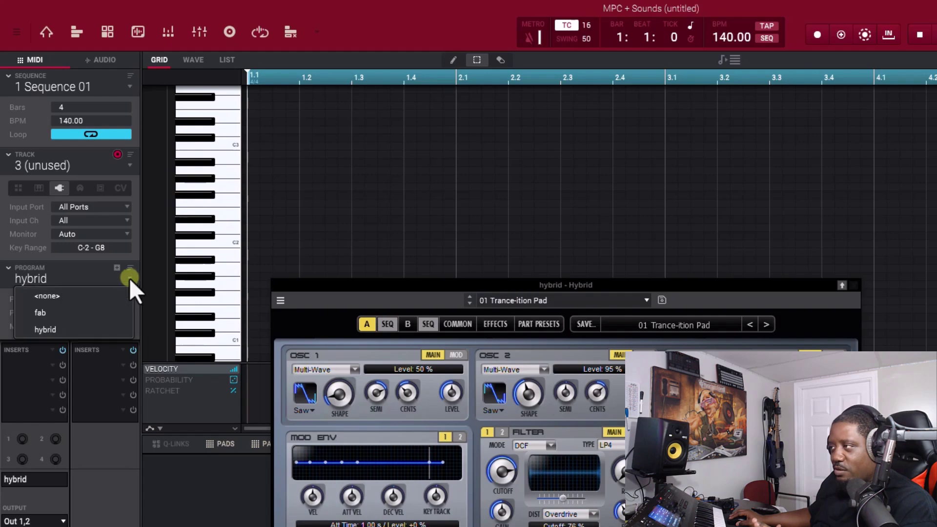
pyautogui.click(87, 311)
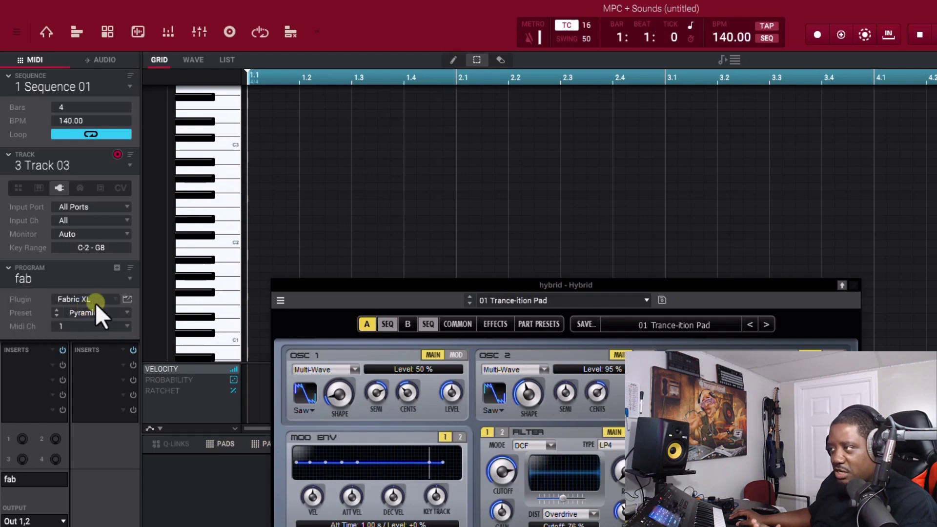
pyautogui.click(129, 280)
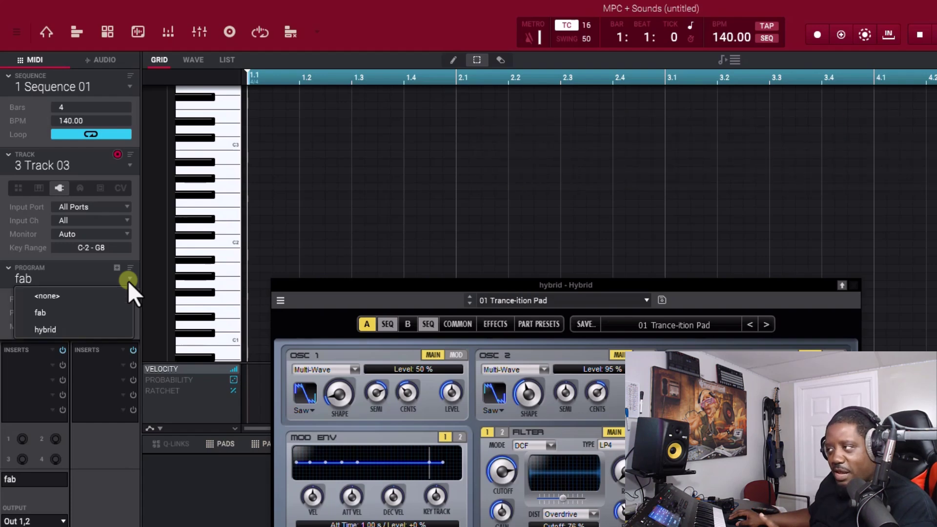
pyautogui.click(93, 313)
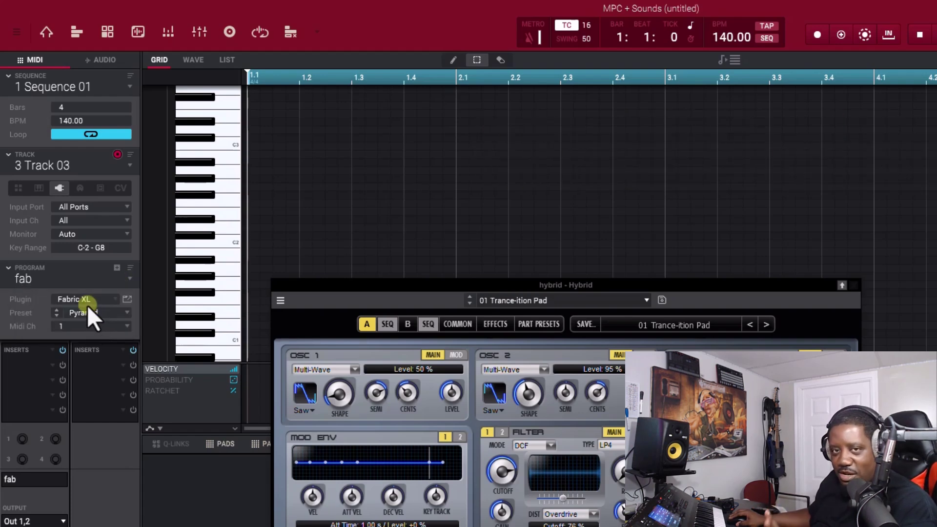
# - Return to track 1 and assign it the fab program
pyautogui.click(125, 165)
pyautogui.click(97, 179)
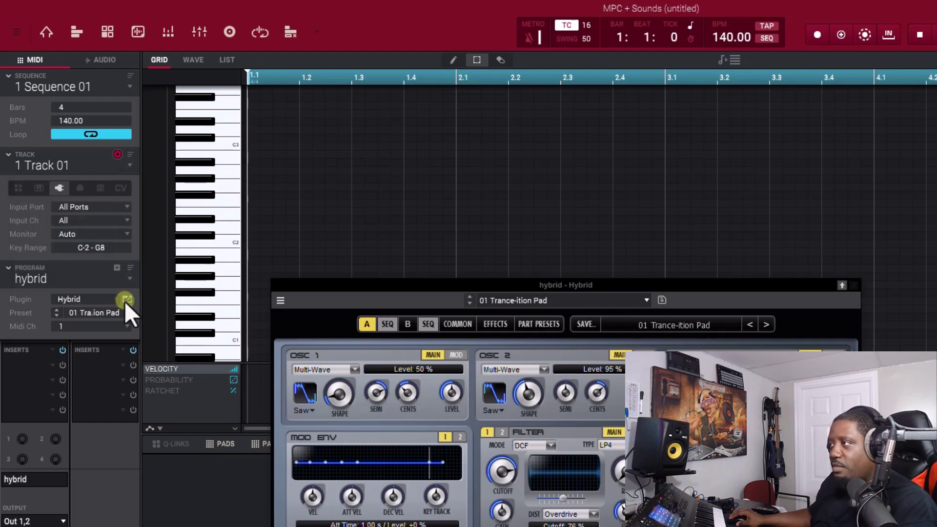
pyautogui.click(131, 278)
pyautogui.click(79, 312)
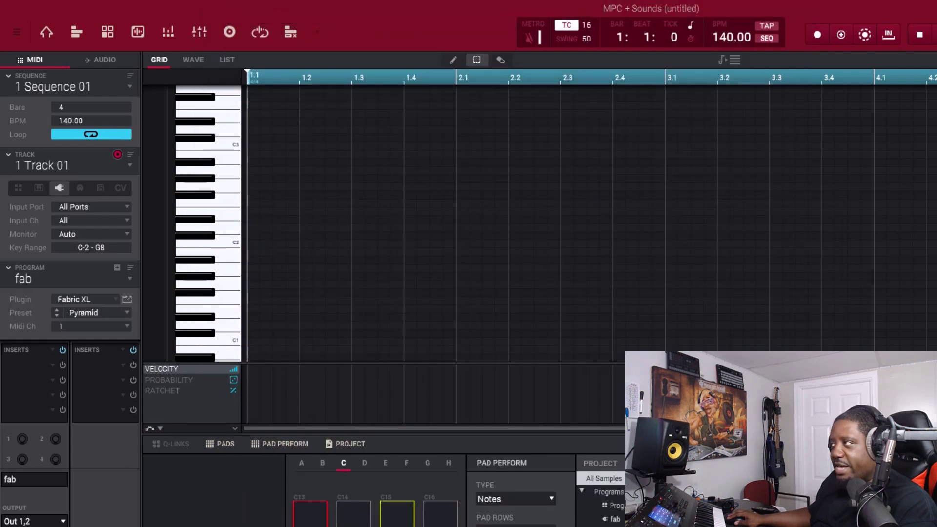
# - Show Fabric XL below the grid, shift one C3 note a sixteenth later, and stop playback
pyautogui.click(125, 300)
pyautogui.moveTo(331, 157); pyautogui.dragTo(283, 281)
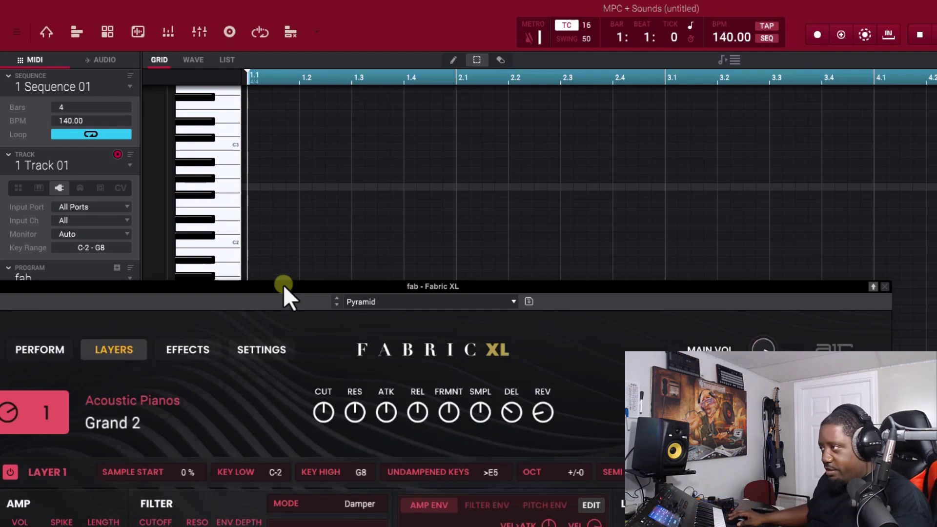
pyautogui.moveTo(283, 282); pyautogui.dragTo(285, 372)
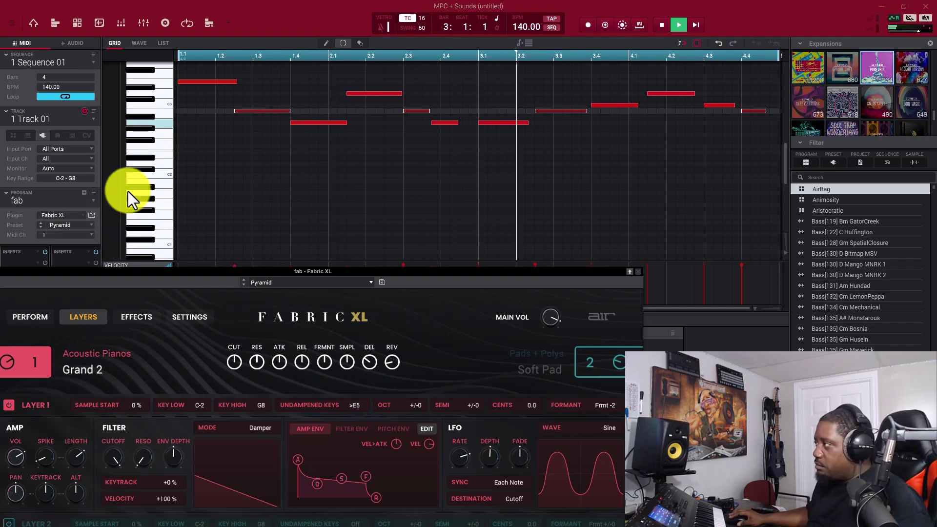
pyautogui.press('Right')
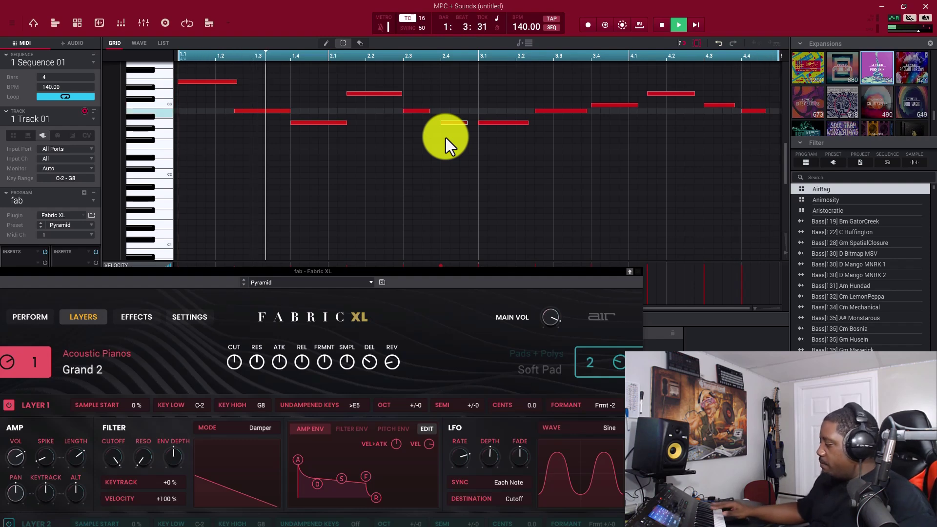
pyautogui.press('space')
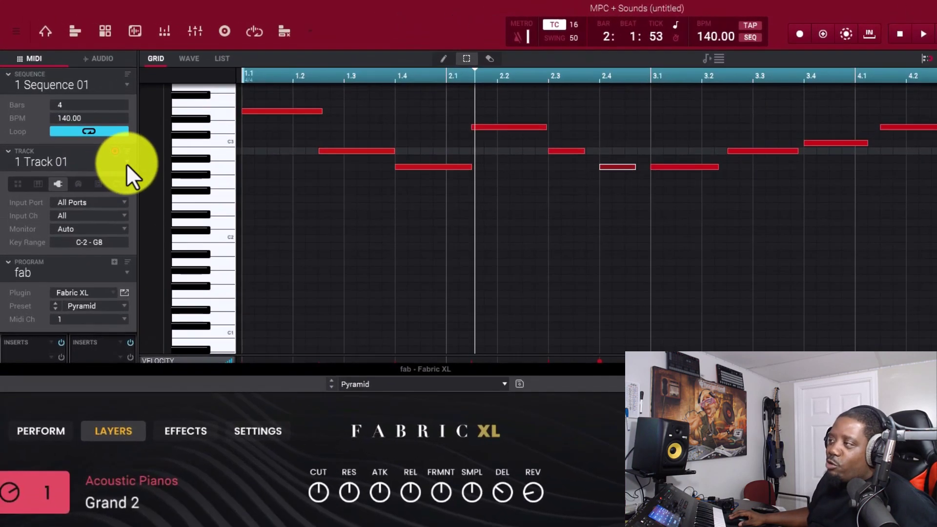
# - Switch to track 2 and record a fab melody from late bar 1 through bar 4
pyautogui.click(94, 120)
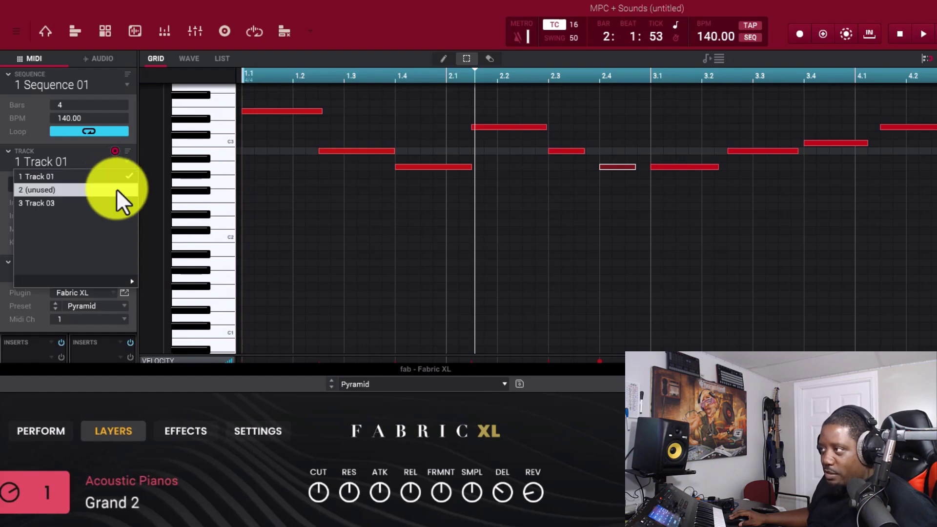
pyautogui.click(117, 190)
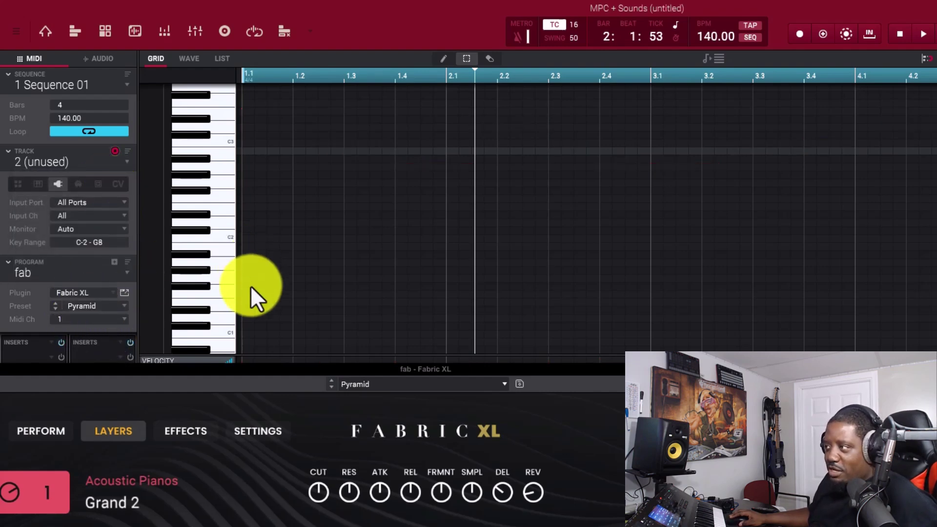
pyautogui.moveTo(282, 368); pyautogui.dragTo(392, 394)
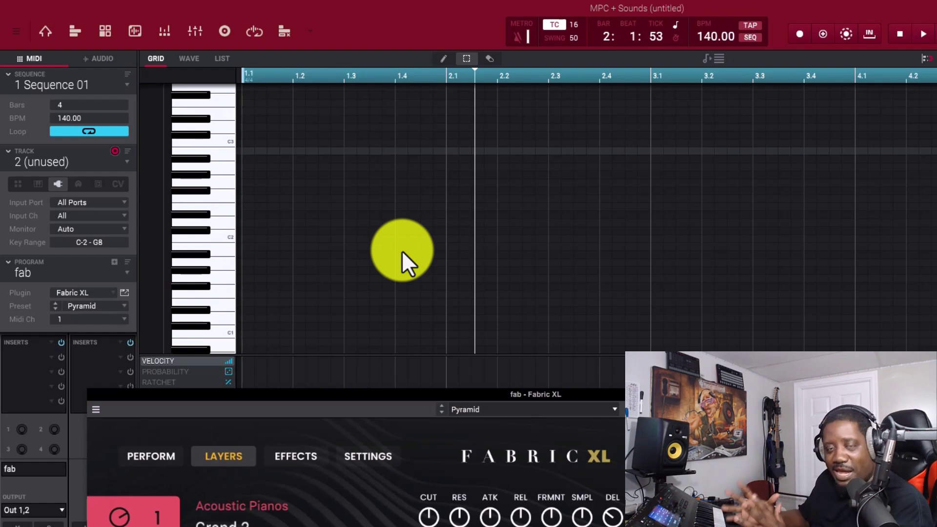
pyautogui.press('space')
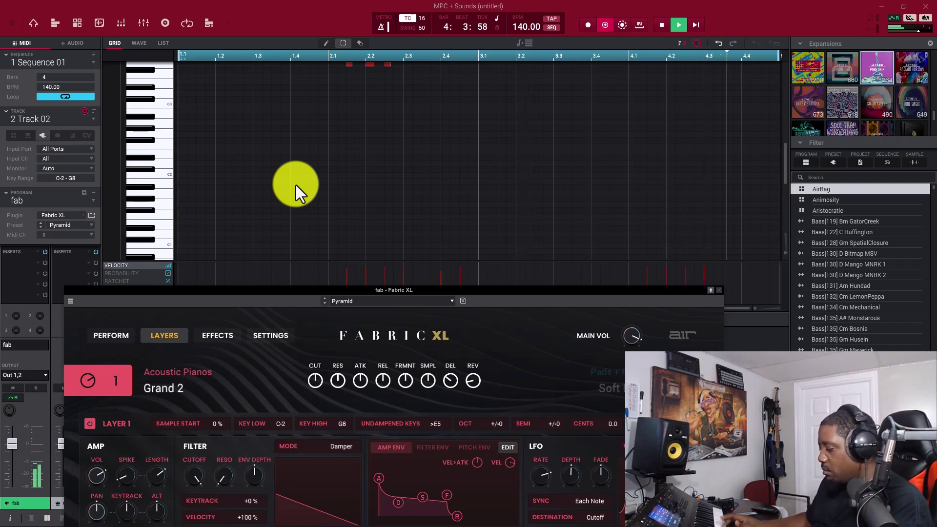
pyautogui.scroll(3, 352, 179)
pyautogui.scroll(3, 352, 179)
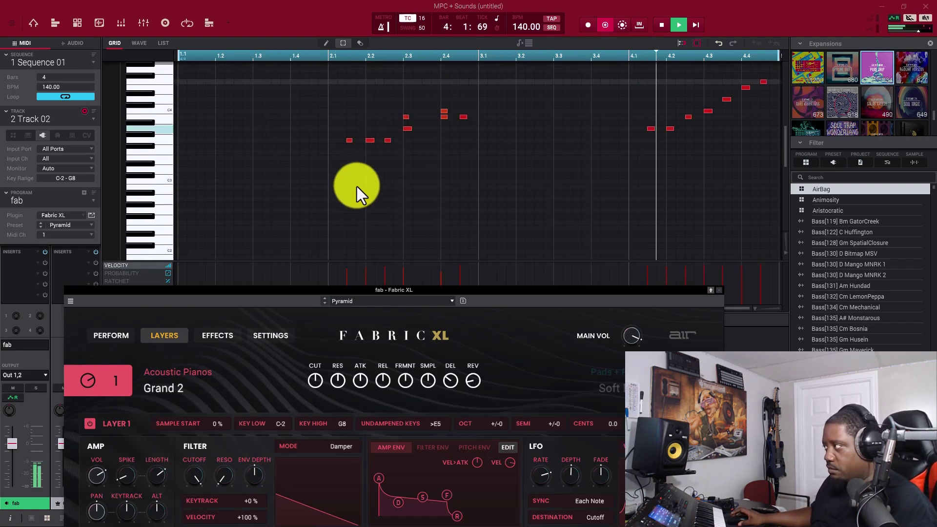
pyautogui.press('space')
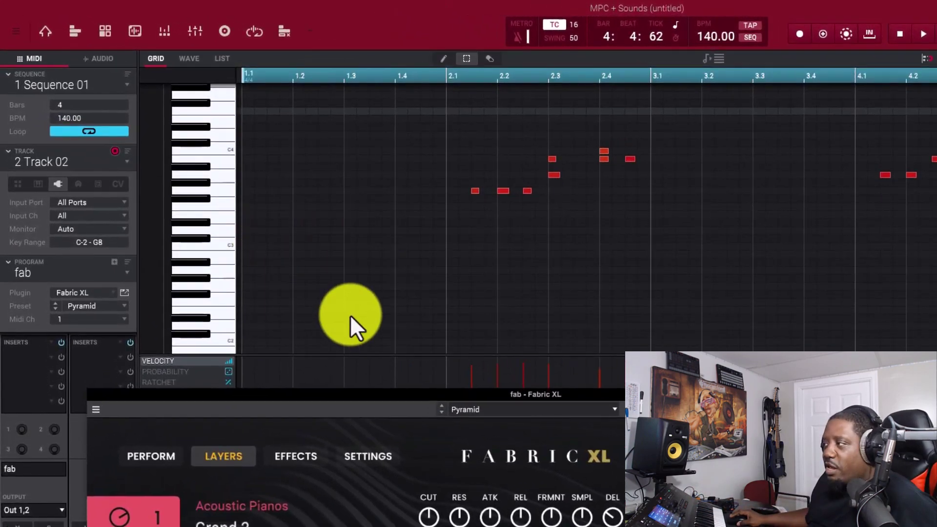
# - Play track 2's recorded part through the hybrid program
pyautogui.moveTo(374, 403); pyautogui.dragTo(349, 426)
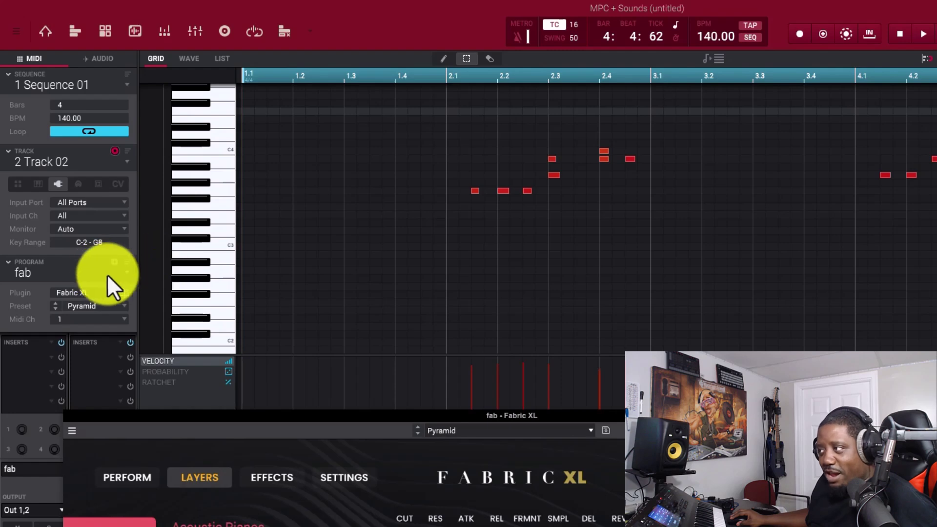
pyautogui.click(127, 273)
pyautogui.click(86, 320)
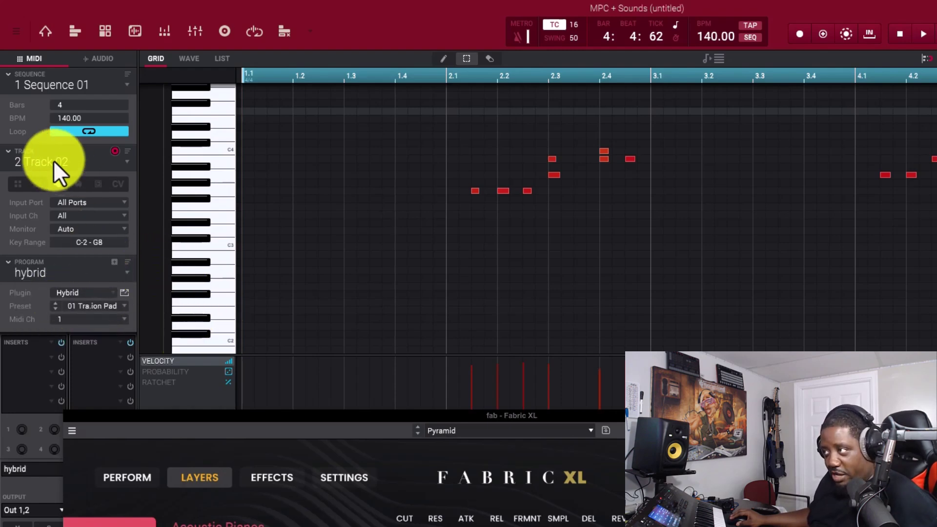
pyautogui.press('space')
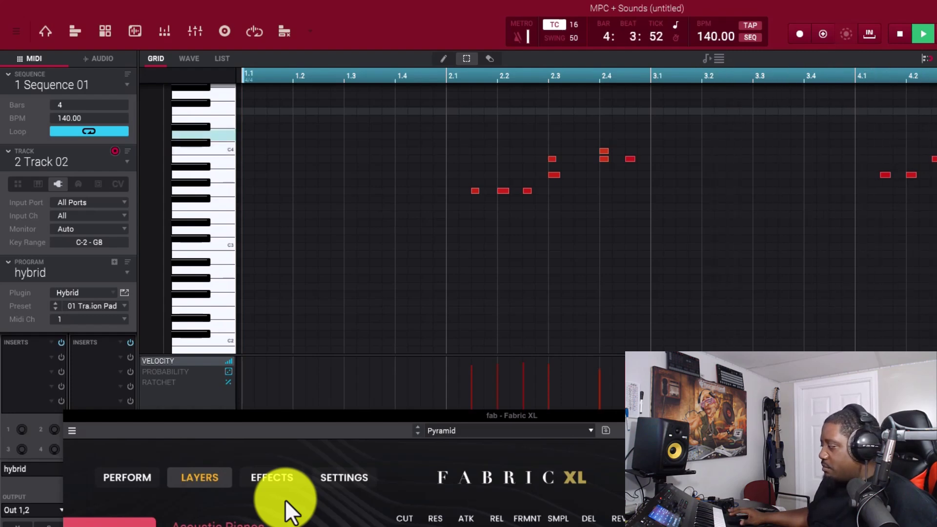
pyautogui.press('space')
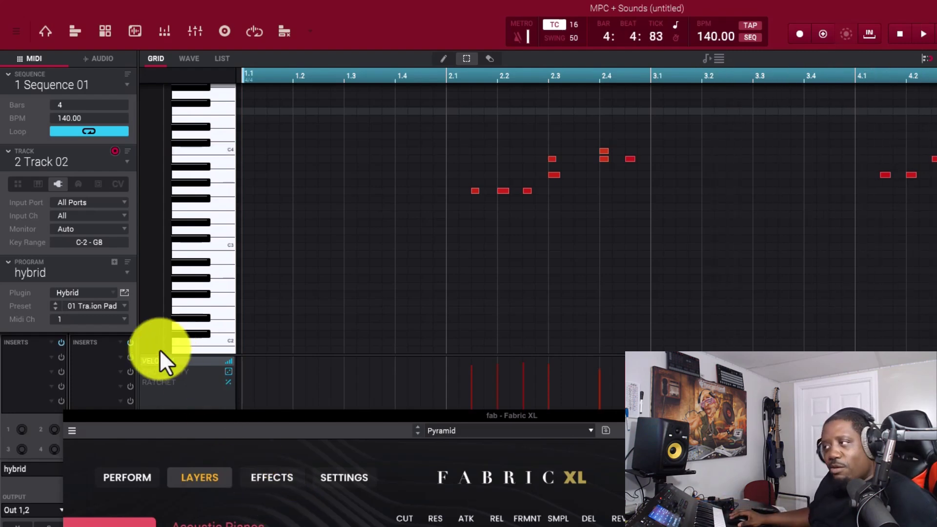
# - Switch track 2 back to fab and play it again to compare
pyautogui.click(125, 277)
pyautogui.click(80, 309)
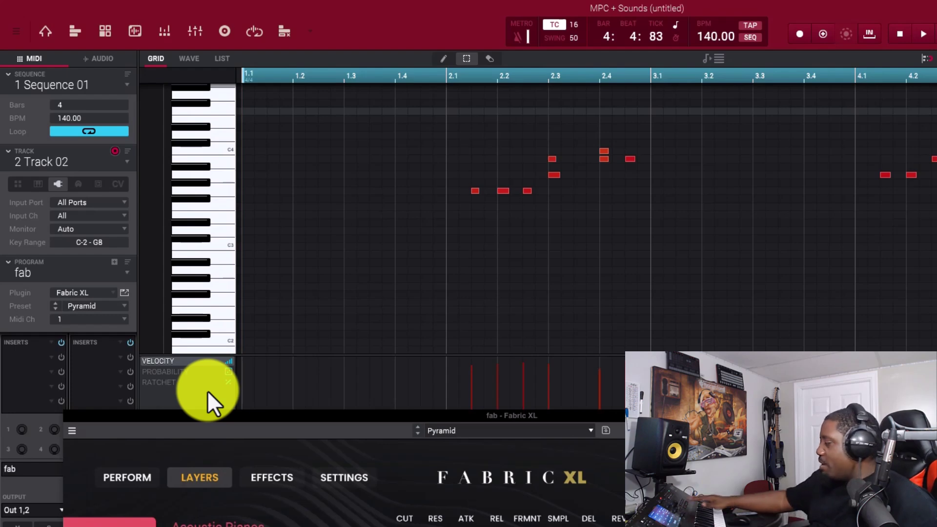
pyautogui.press('space')
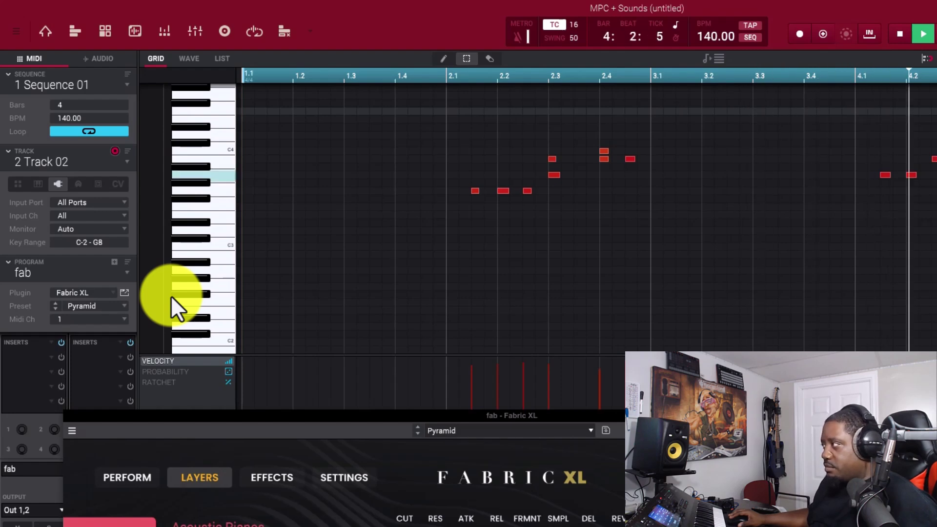
pyautogui.press('space')
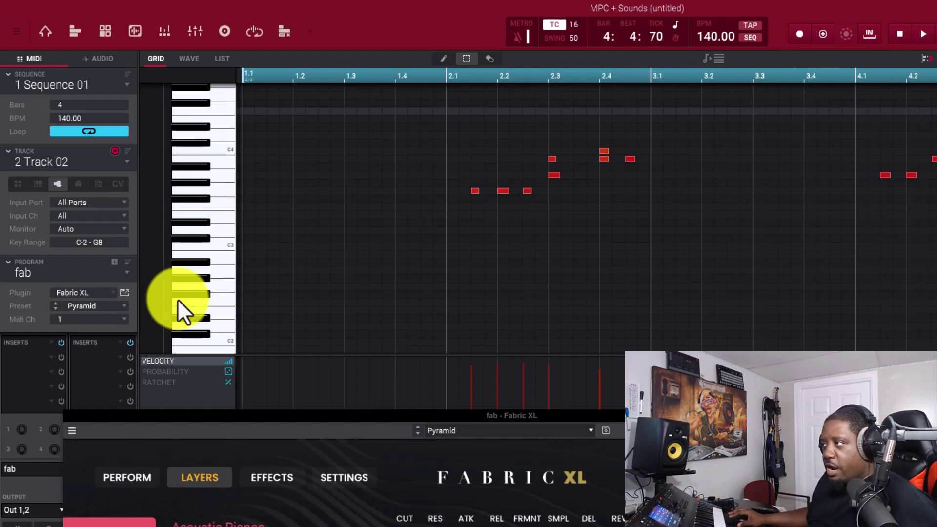
pyautogui.click(127, 161)
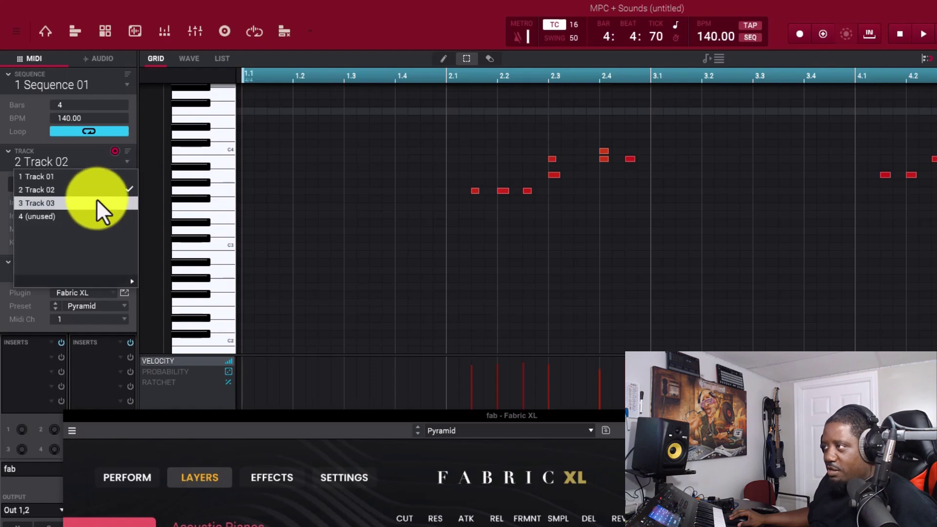
# - Select Track 03 and assign it the hybrid program for recording
pyautogui.click(95, 203)
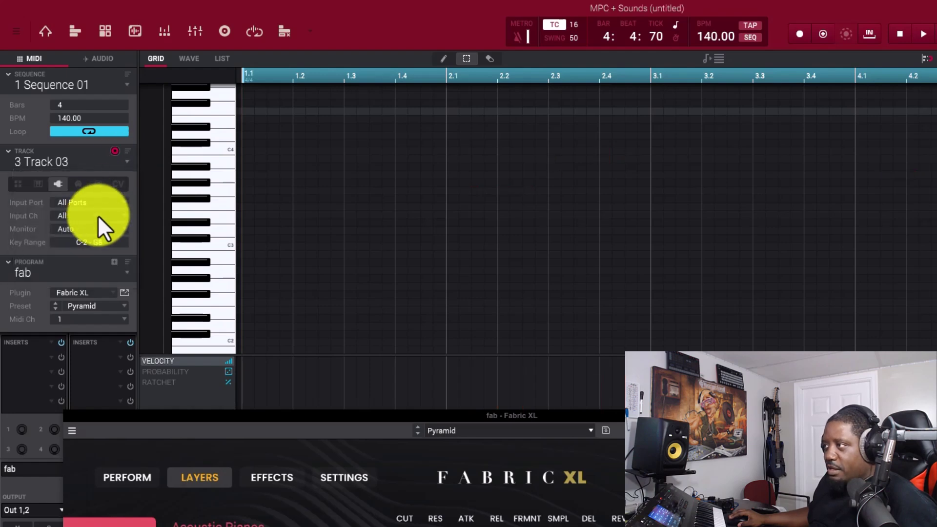
pyautogui.click(125, 276)
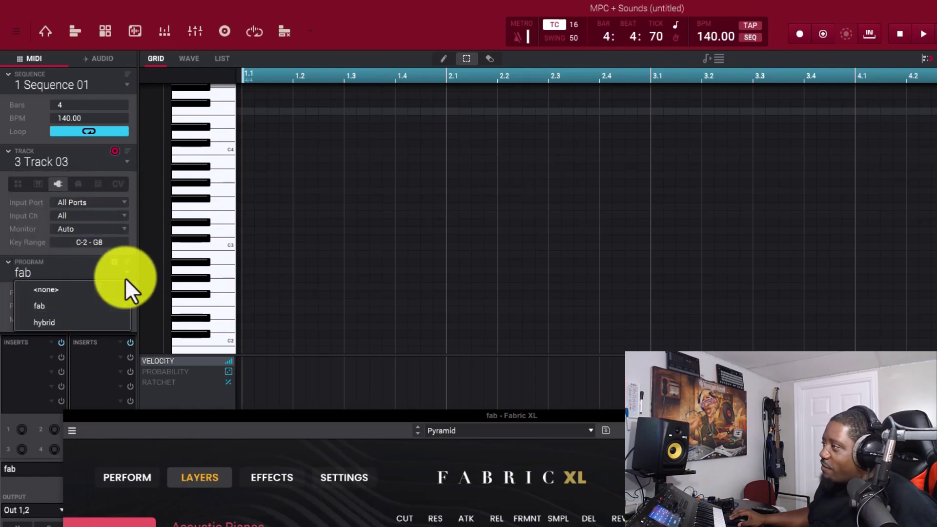
pyautogui.click(83, 322)
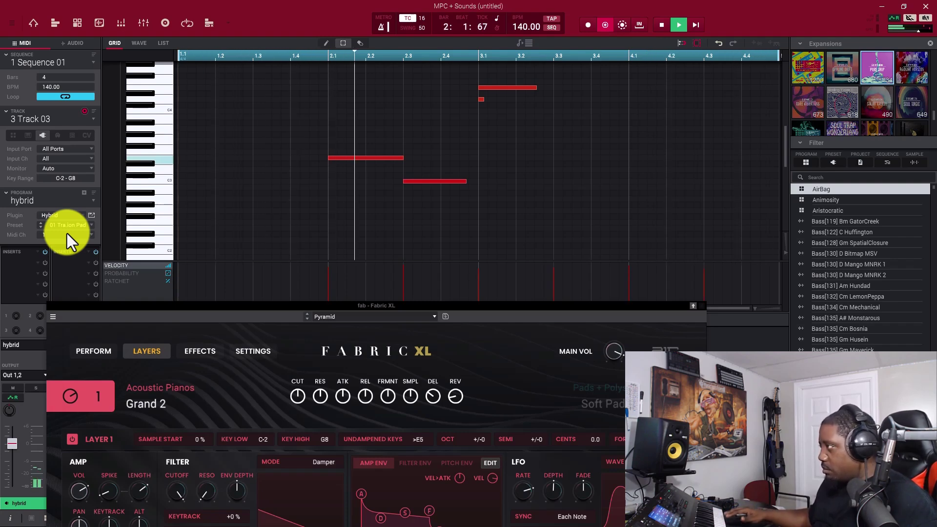
# - Raise the two notes near bars 2.1 and 2.3 by one octave
pyautogui.moveTo(457, 116); pyautogui.dragTo(365, 209)
pyautogui.hotkey('shift', 'Up')
pyautogui.click(365, 209)
pyautogui.scroll(2, 369, 210)
pyautogui.scroll(2, 369, 210)
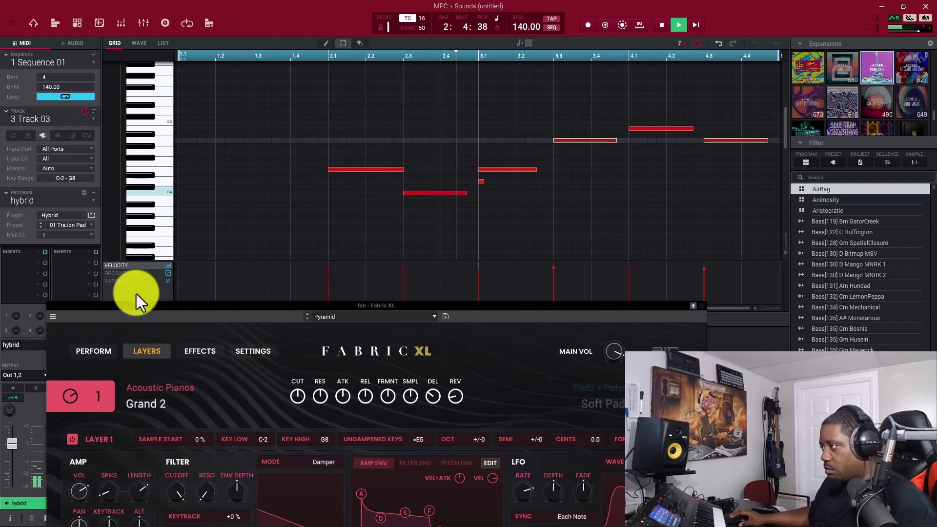
# - Close Fabric XL, lower hybrid's volume to about -7 dB, and switch to track 4
pyautogui.moveTo(301, 305)
pyautogui.mouseDown()
pyautogui.moveTo(301, 358)
pyautogui.moveTo(292, 314)
pyautogui.mouseUp()
pyautogui.click(695, 315)
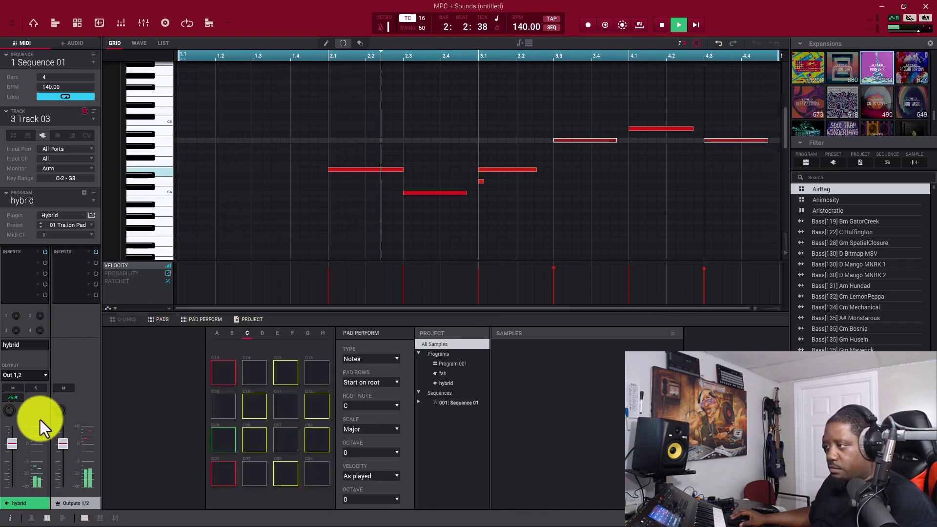
pyautogui.moveTo(11, 446); pyautogui.dragTo(14, 455)
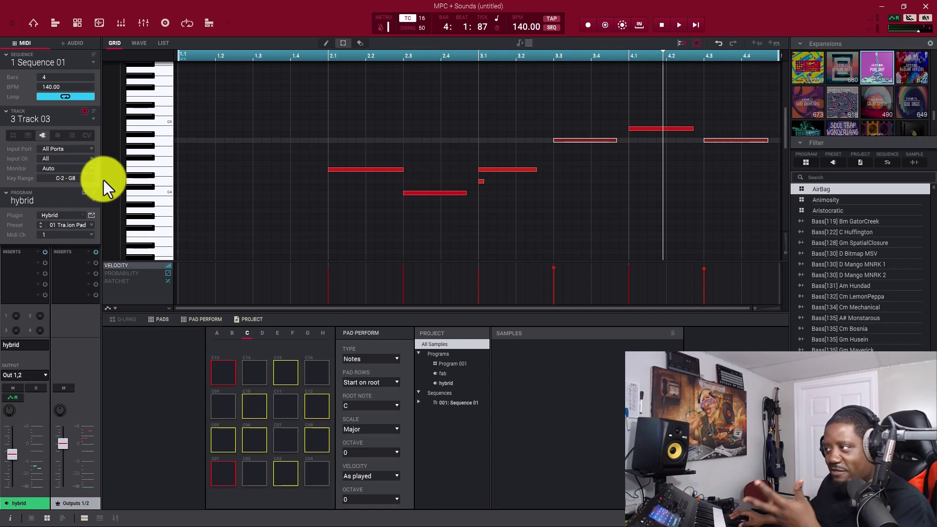
pyautogui.click(94, 121)
pyautogui.click(70, 163)
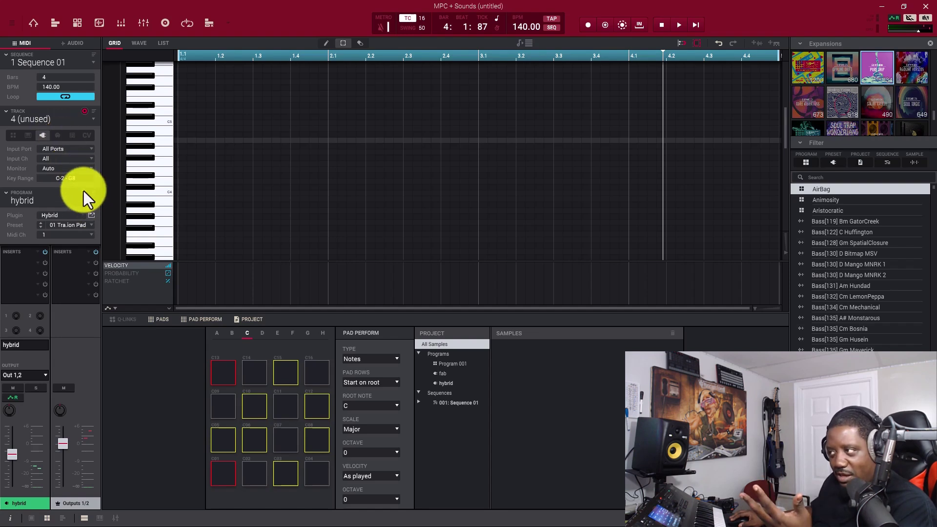
# - Browse the VST plugin folder, then create the empty program Plugin 003 on track 4
pyautogui.click(84, 215)
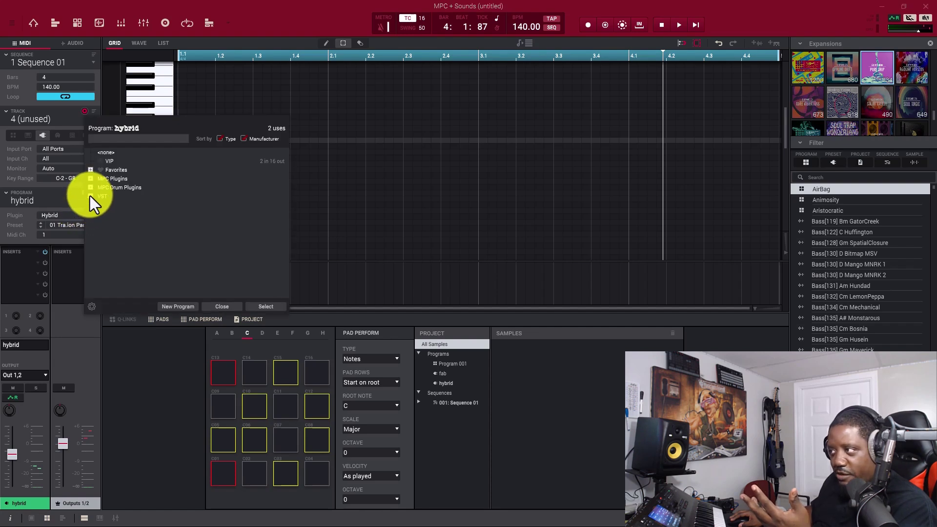
pyautogui.click(229, 307)
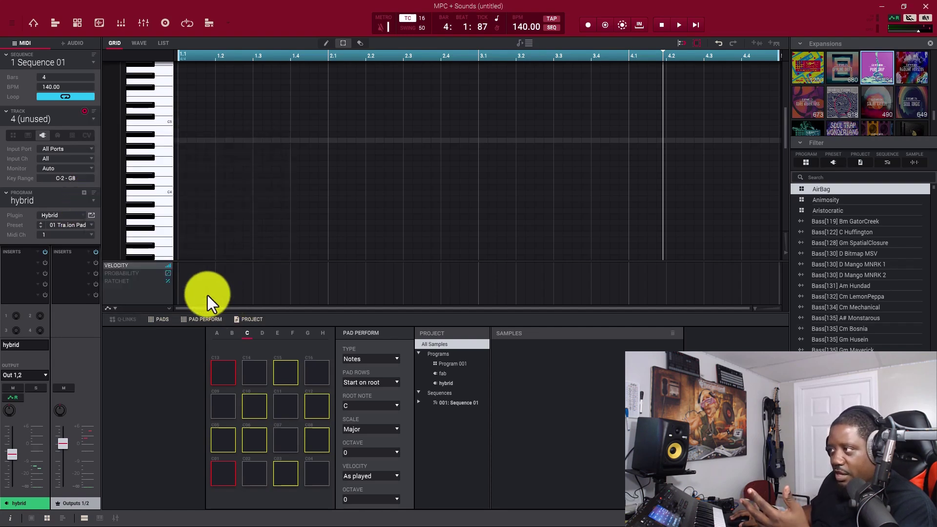
pyautogui.click(84, 215)
pyautogui.click(91, 197)
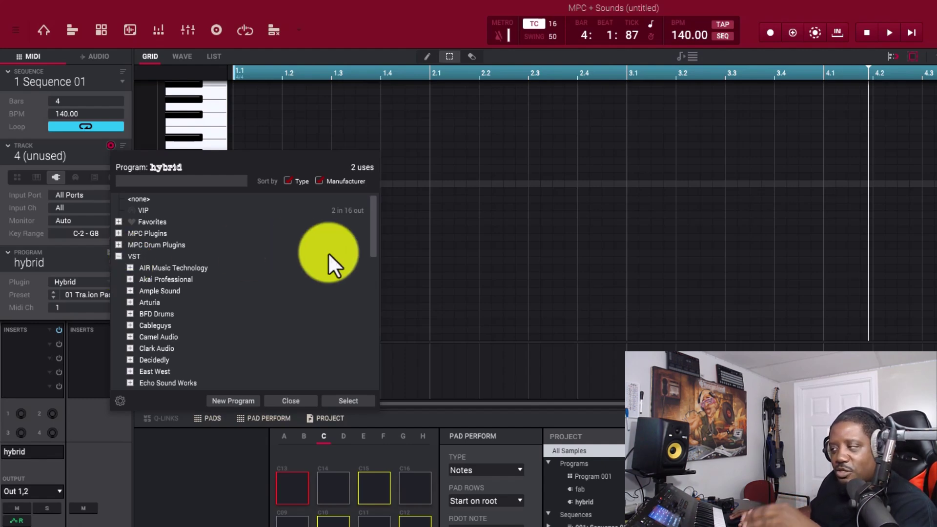
pyautogui.click(292, 400)
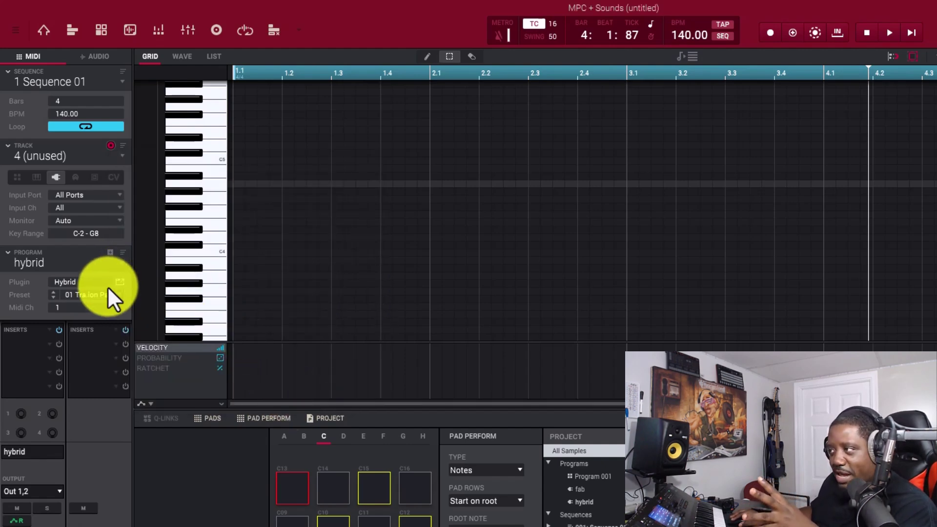
pyautogui.click(111, 251)
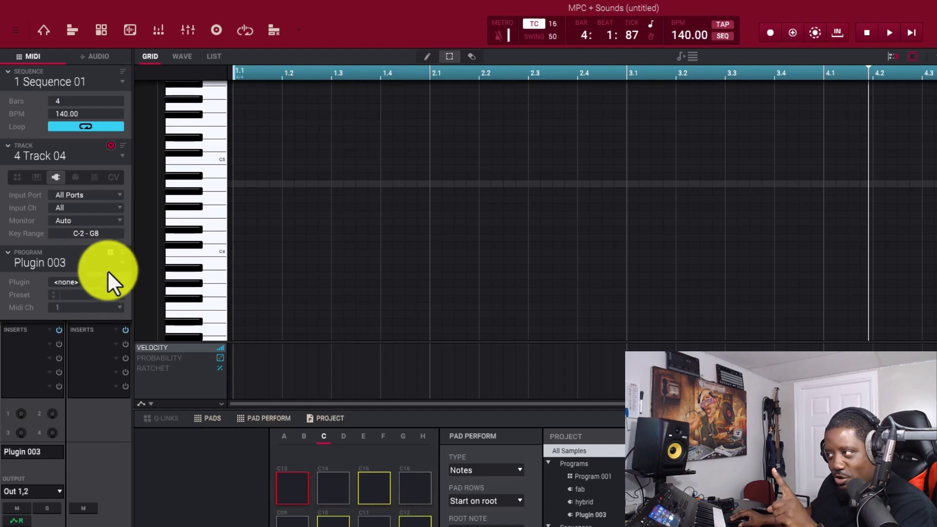